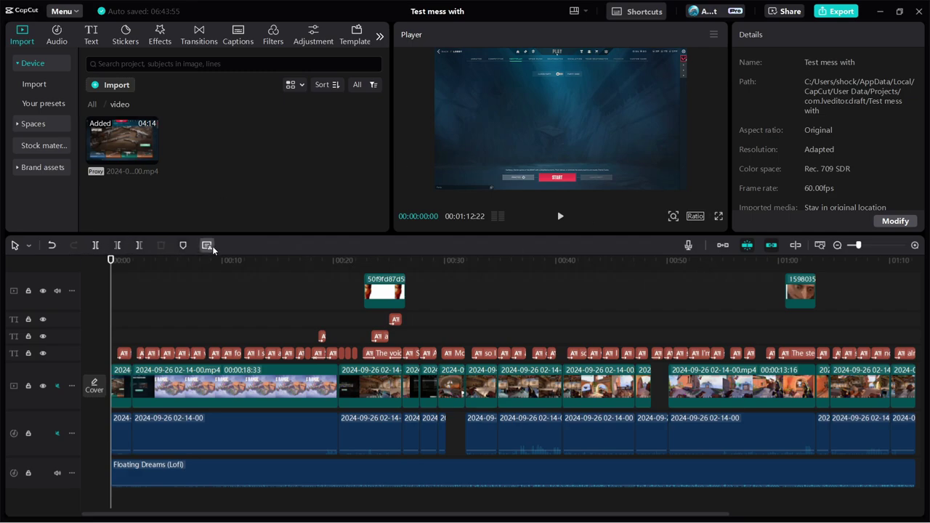
Zoom the timeline in, then back out to show the whole project.
click(916, 245)
click(838, 245)
drag(357, 517, 301, 500)
Look through the keyboard shortcuts list, then close it.
click(634, 11)
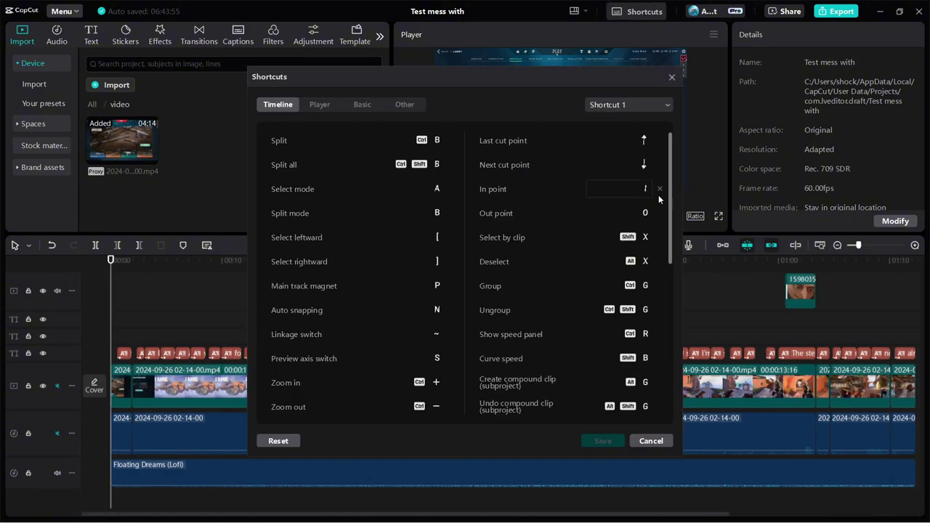
scroll(667, 196, down, 5)
mouse_move(668, 212)
mouse_down()
mouse_move(662, 301)
mouse_move(679, 195)
mouse_move(670, 149)
mouse_up()
click(670, 78)
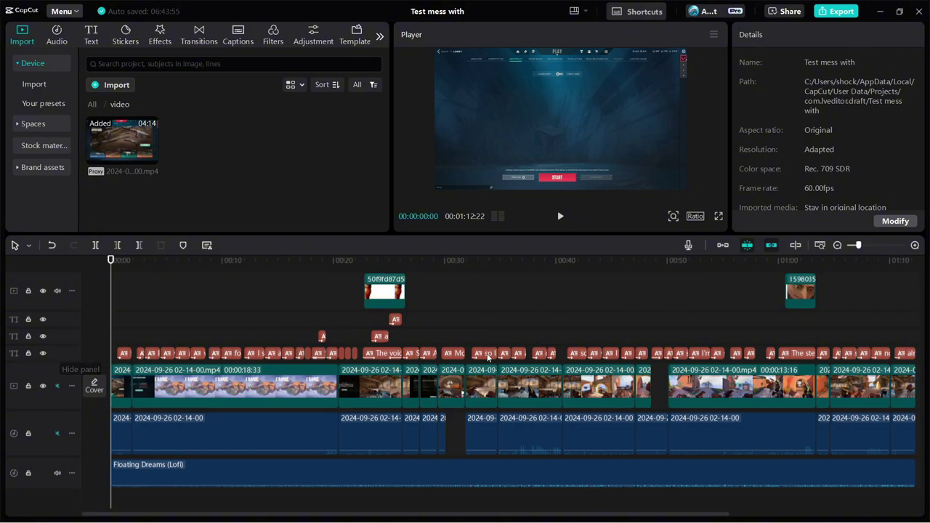
Zoom the timeline into the first seconds and scroll to the 13-second area.
scroll(216, 337, up, 5)
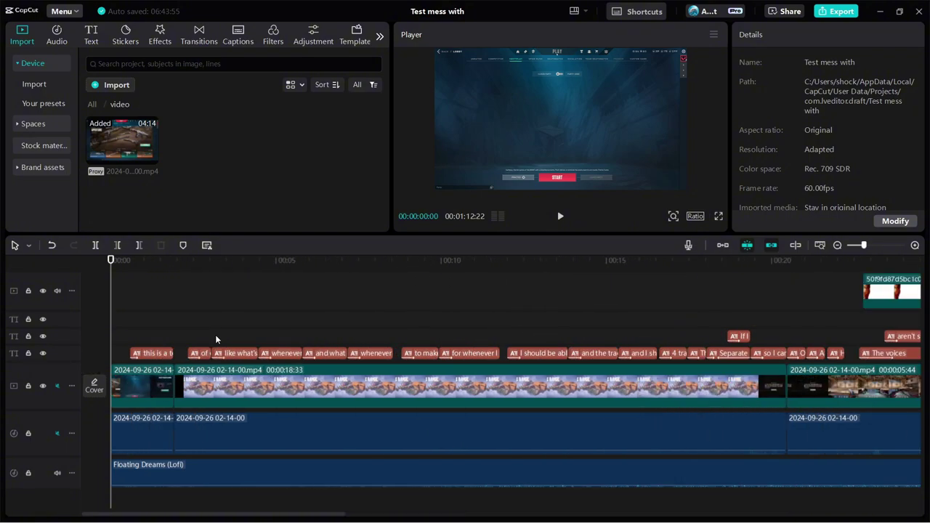
scroll(217, 336, down, 5)
scroll(218, 337, up, 2)
scroll(218, 337, down, 2)
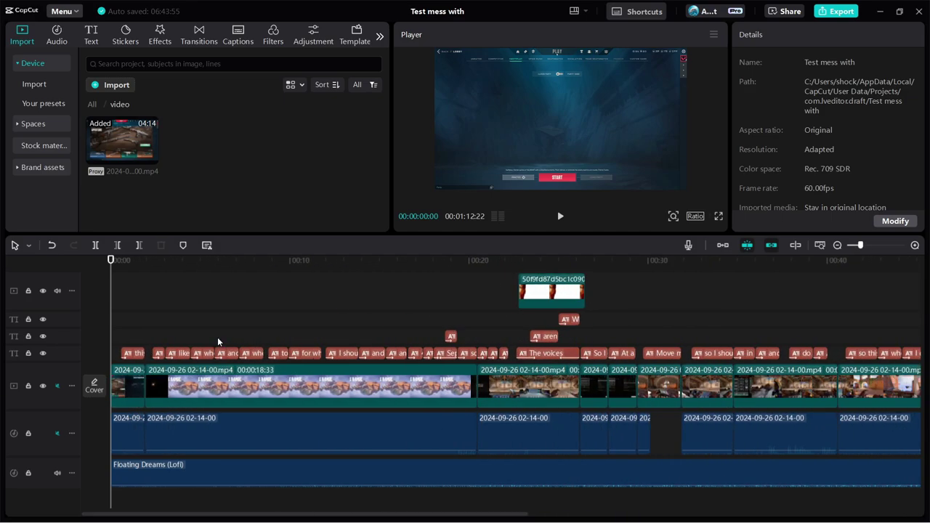
scroll(217, 337, up, 1)
scroll(217, 338, down, 3)
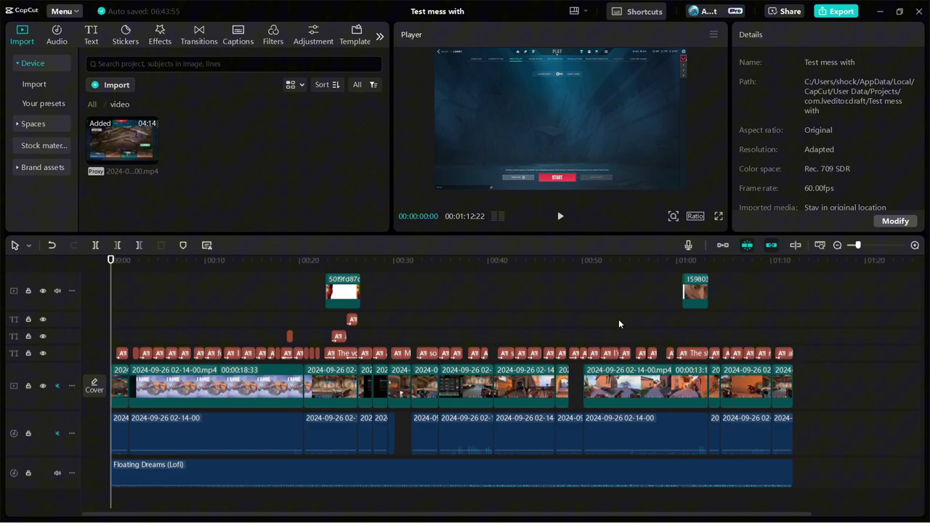
scroll(254, 320, up, 2)
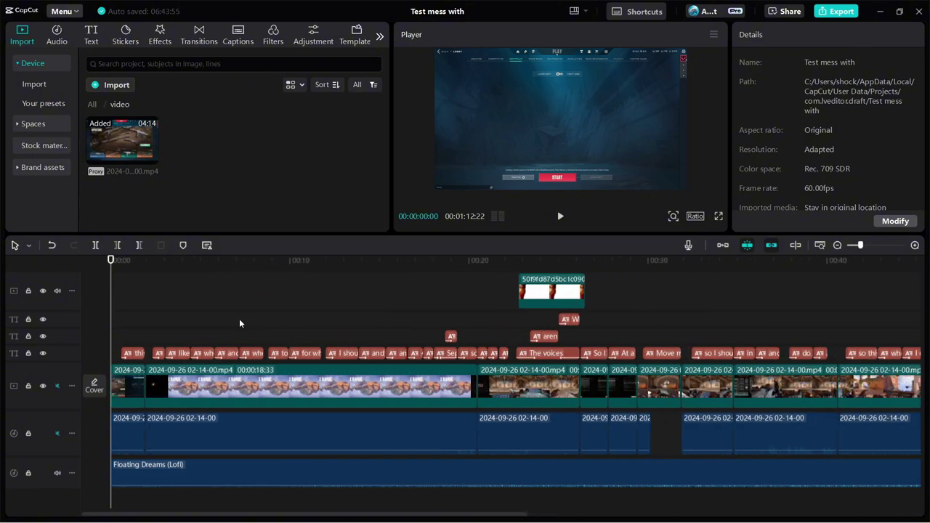
click(914, 245)
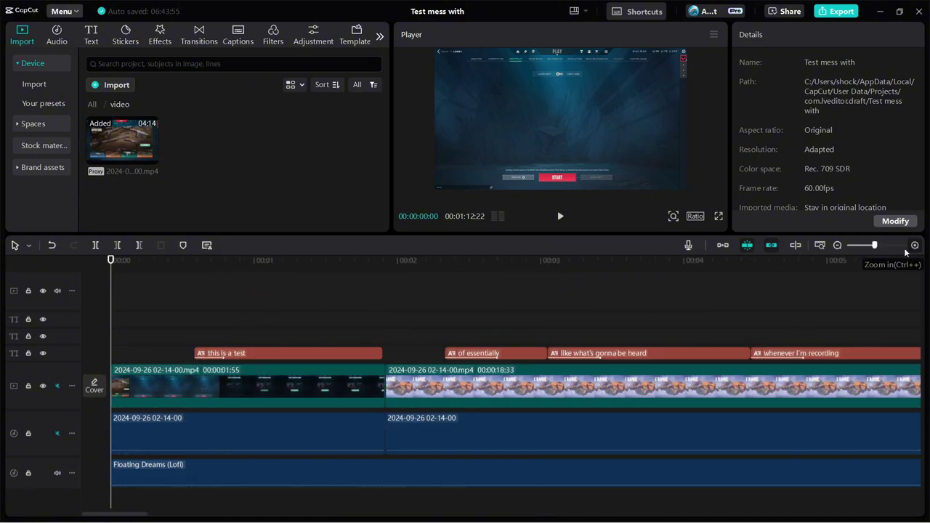
scroll(375, 312, down, 5)
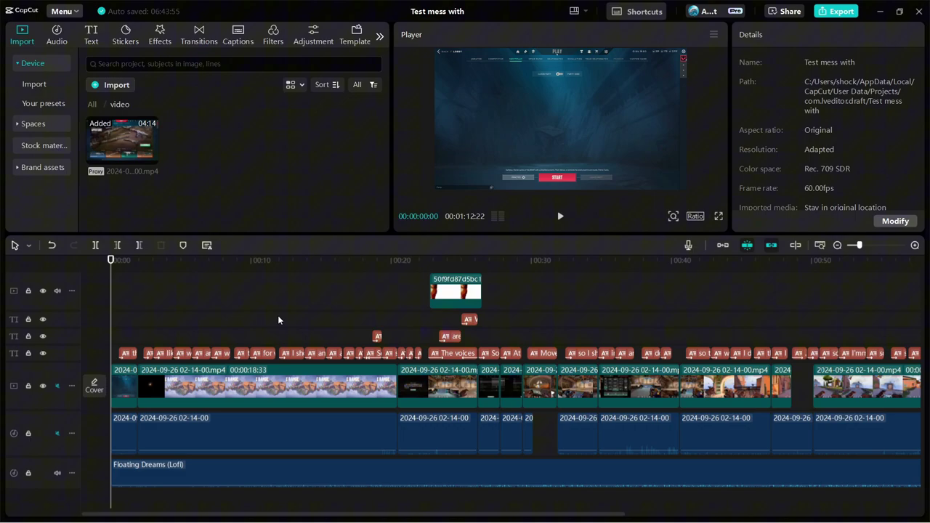
scroll(279, 315, right, 10)
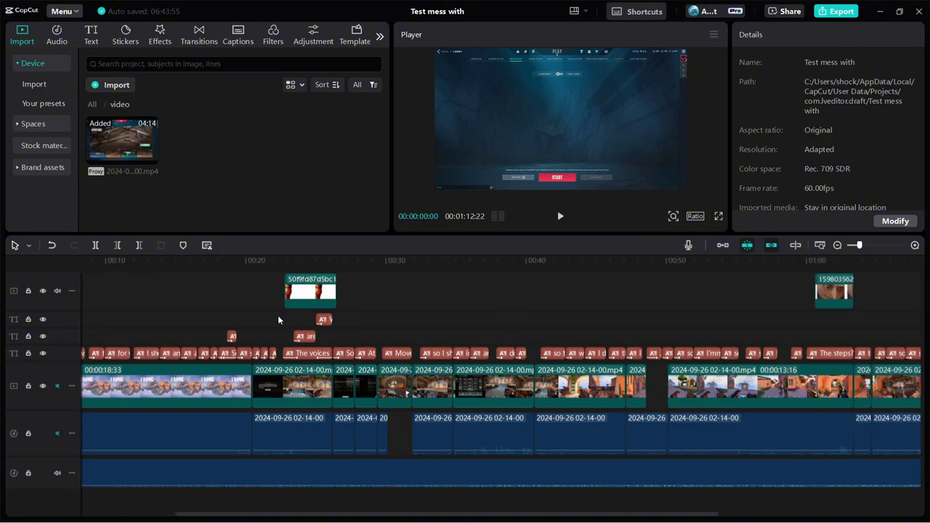
scroll(278, 315, left, 5)
scroll(278, 316, left, 6)
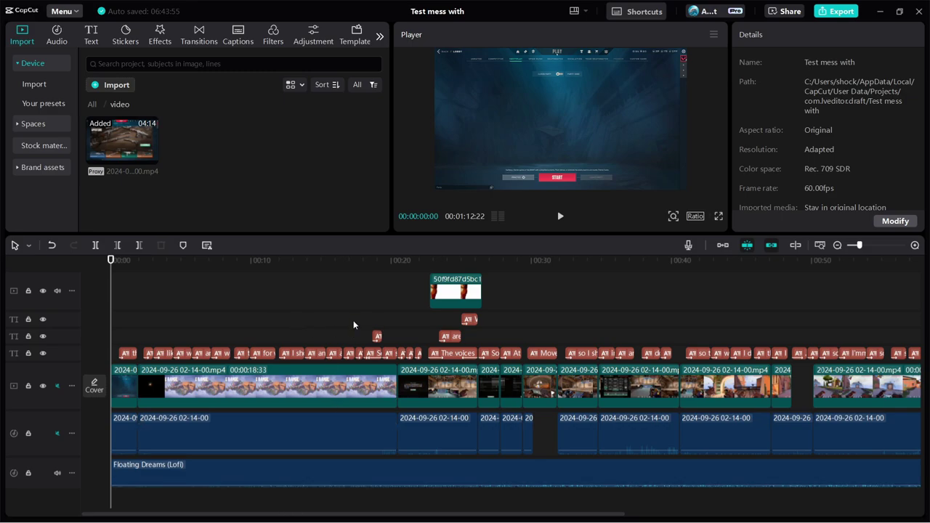
scroll(352, 325, up, 5)
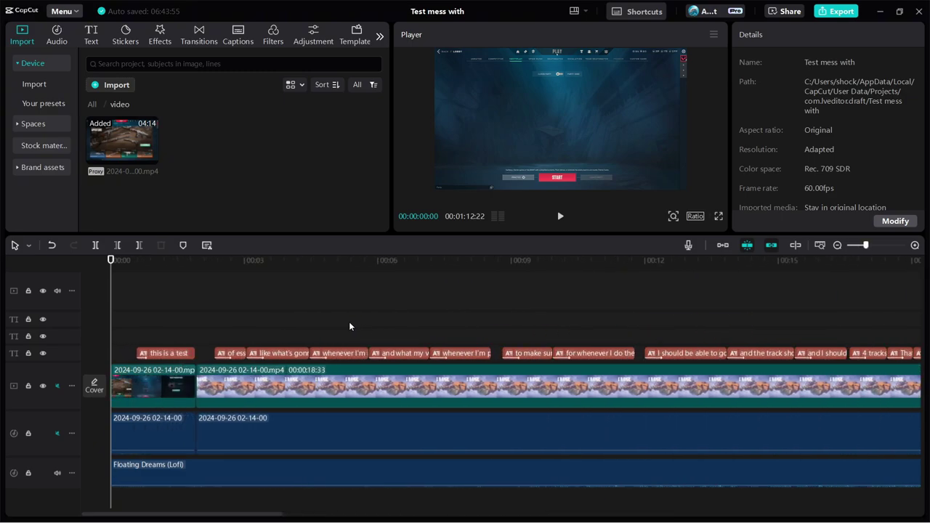
drag(211, 515, 312, 515)
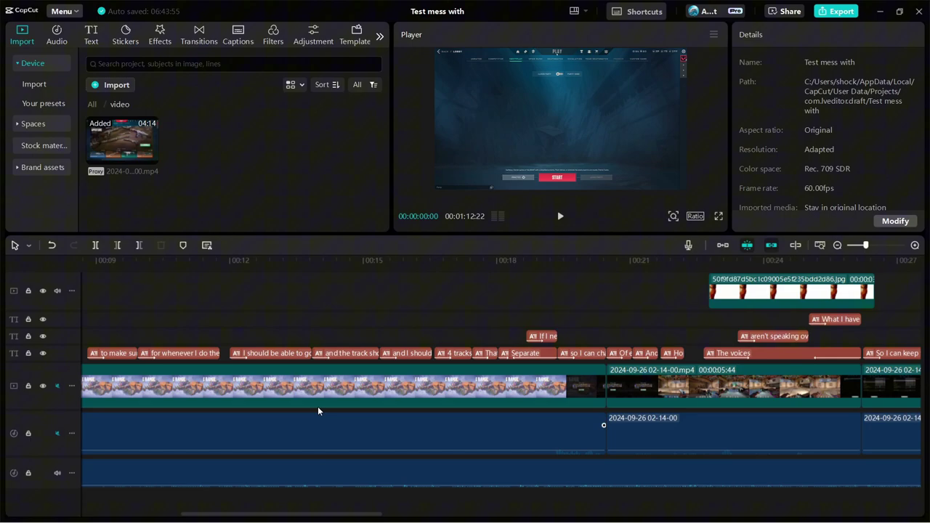
Put the playhead at 00:00:13:30 so the preview shows THE RANGE frame and caption.
click(296, 407)
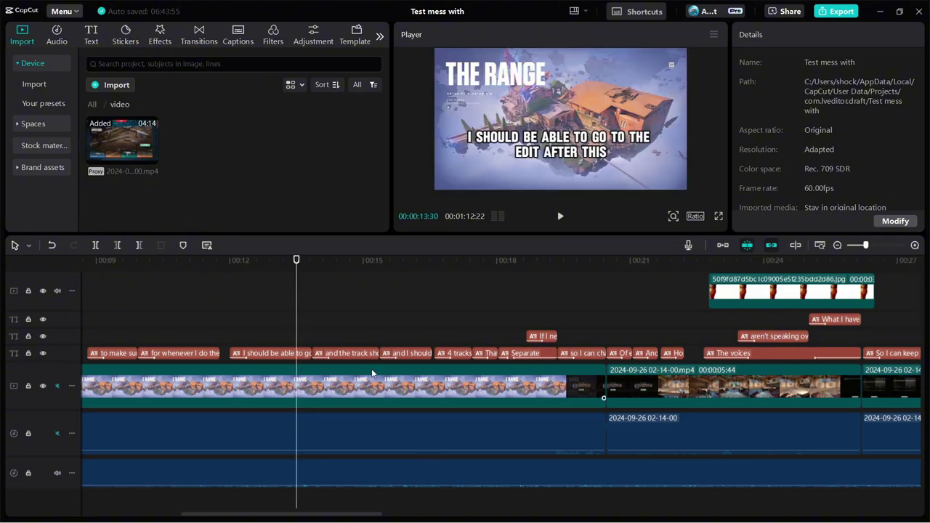
scroll(331, 437, right, 5)
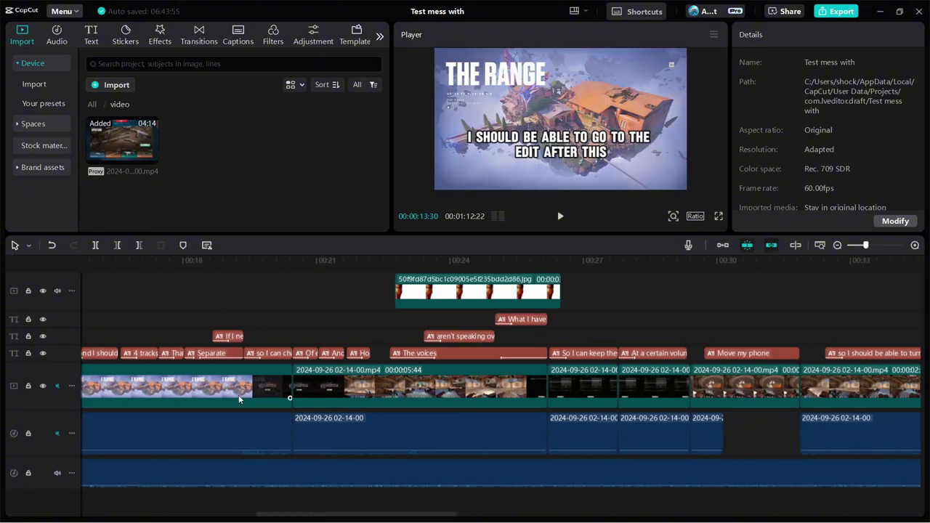
scroll(240, 393, right, 3)
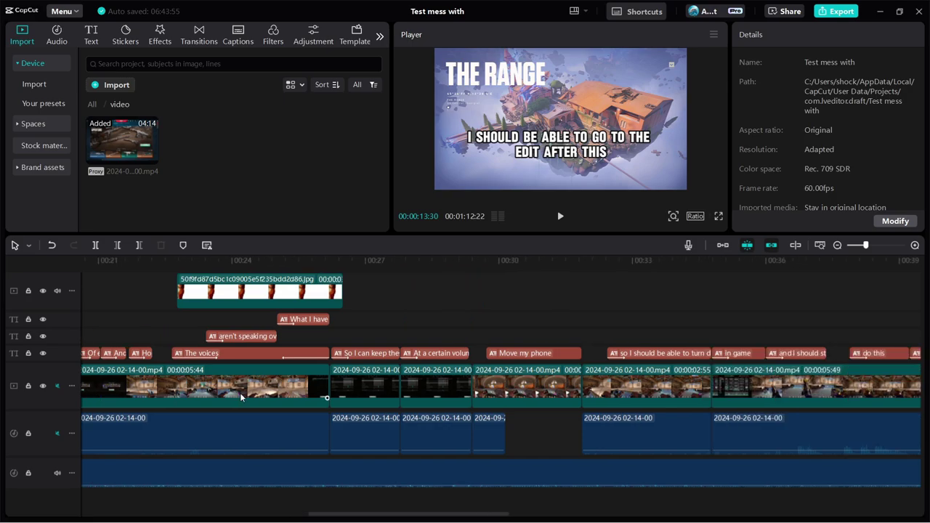
scroll(239, 392, left, 6)
scroll(239, 393, right, 10)
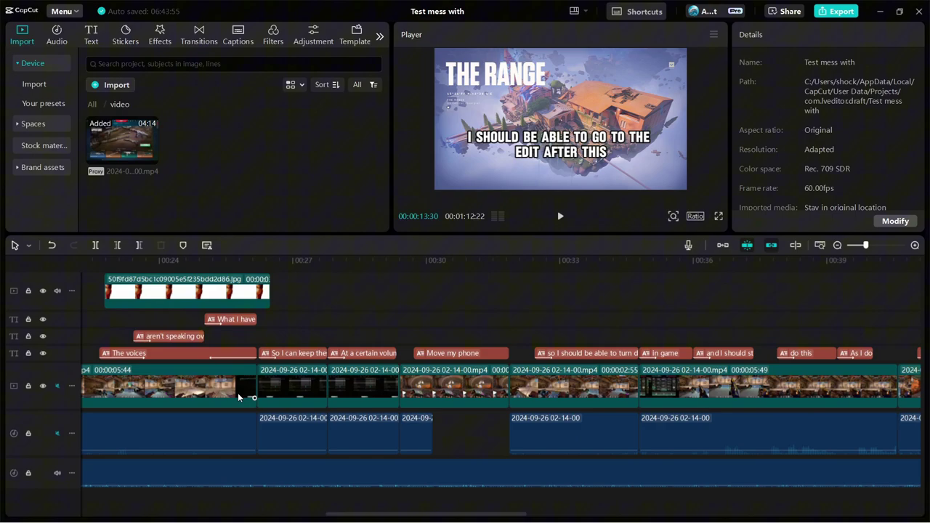
scroll(392, 360, left, 10)
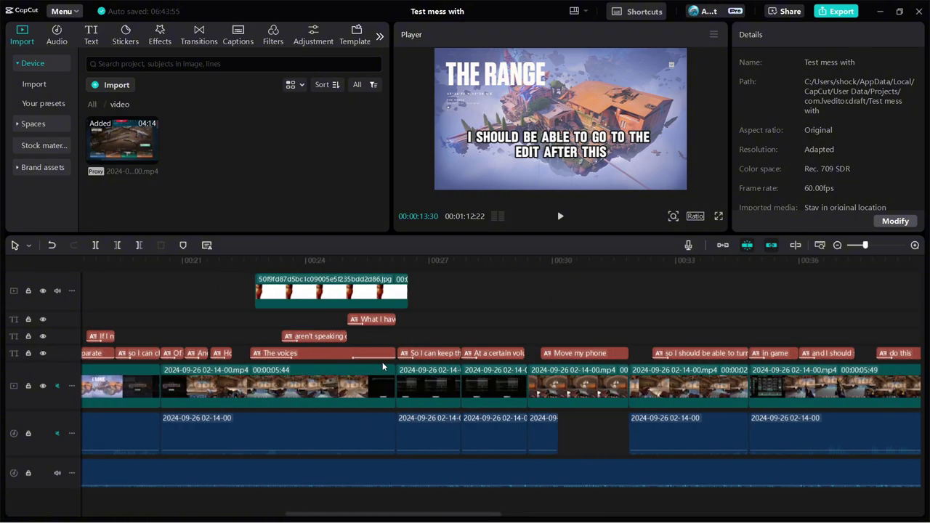
scroll(381, 362, up, 3)
scroll(381, 362, left, 2)
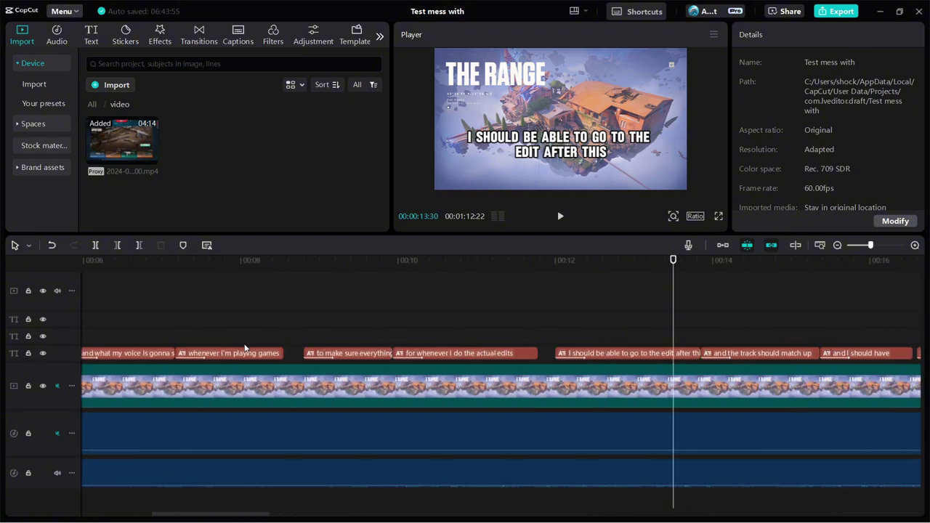
scroll(245, 351, right, 6)
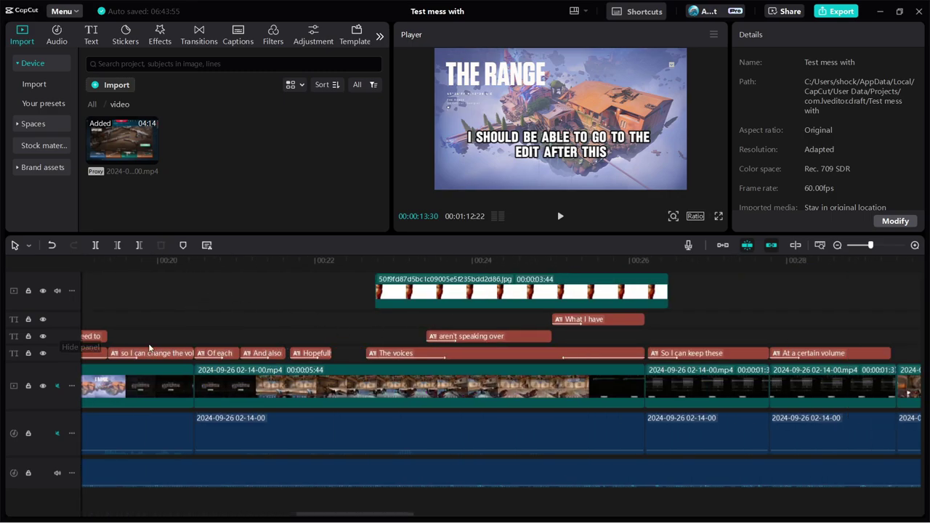
scroll(325, 361, down, 3)
scroll(326, 361, right, 5)
drag(479, 520, 212, 511)
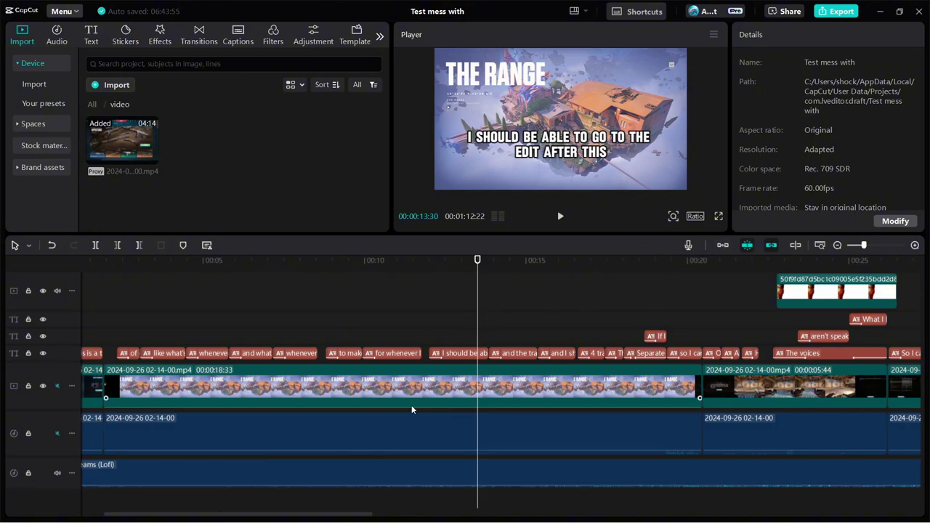
scroll(698, 280, left, 2)
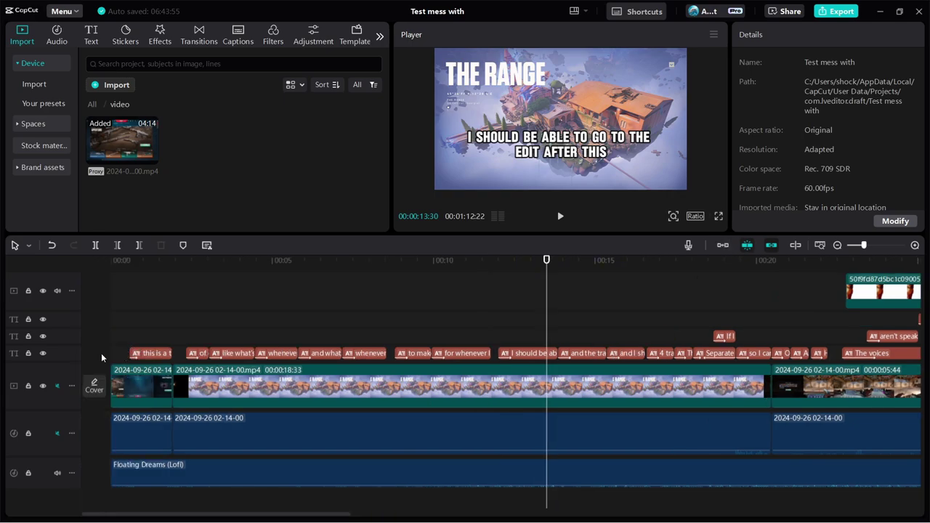
Lock the overlay image, both text, caption and audio tracks.
click(29, 291)
click(29, 319)
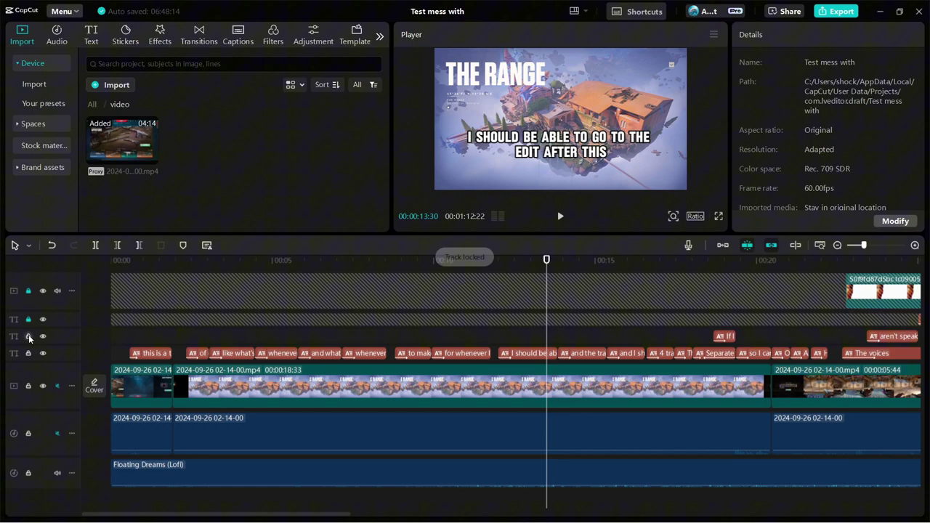
click(29, 336)
click(28, 433)
click(28, 474)
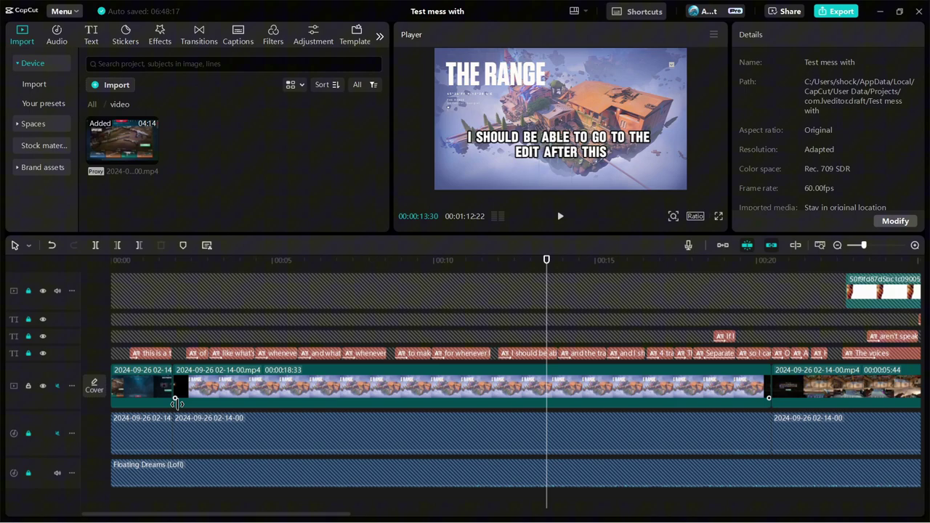
Open the main gameplay clip's options menu and dismiss it unchanged.
right_click(213, 386)
mouse_move(304, 368)
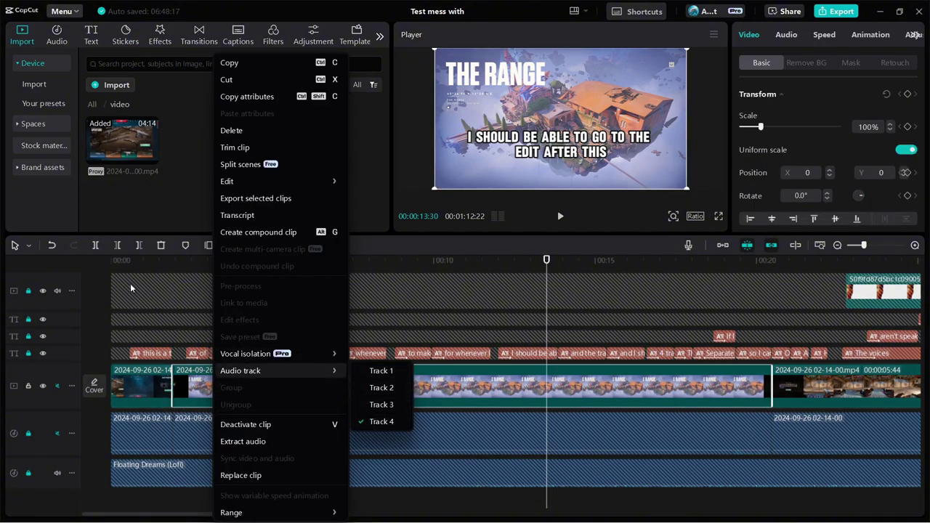
click(265, 399)
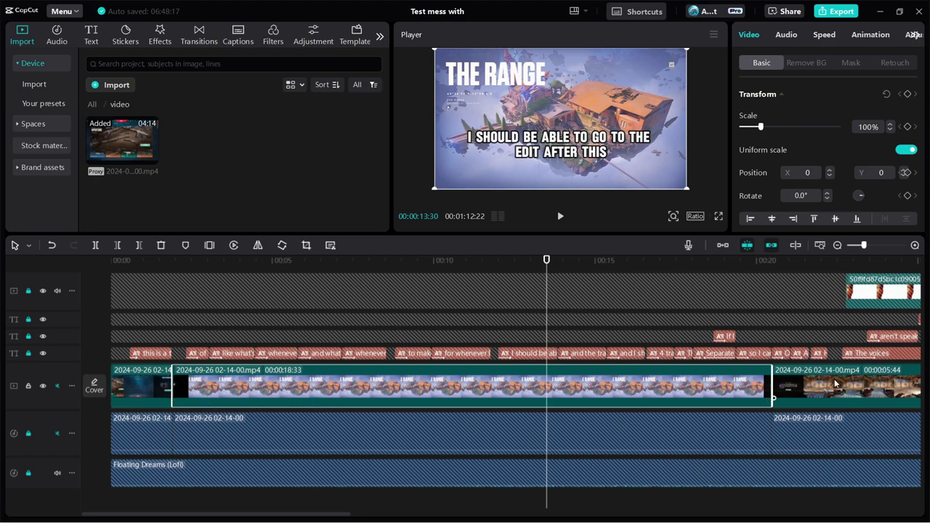
mouse_move(273, 509)
mouse_down()
mouse_move(836, 508)
mouse_move(282, 510)
mouse_up()
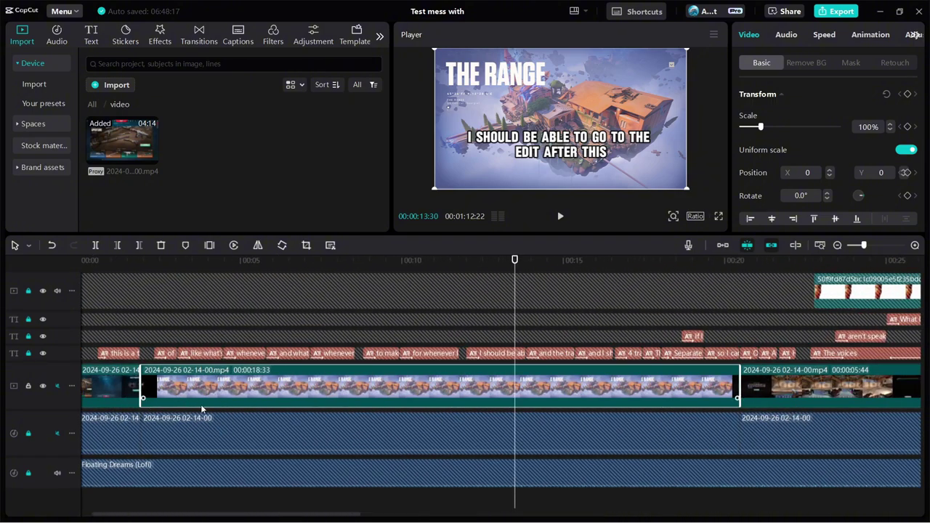
Unlock the caption and text tracks and select the 'this is a test' caption.
click(110, 384)
click(28, 353)
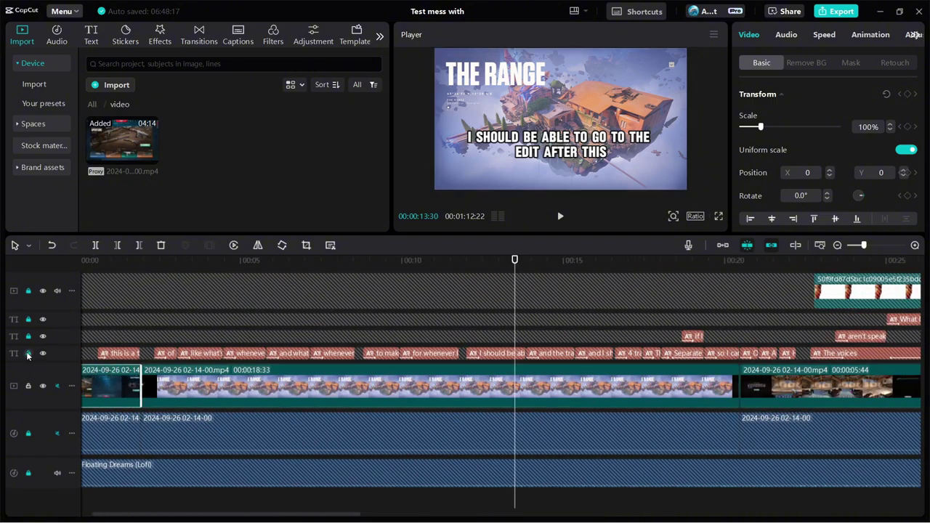
click(122, 354)
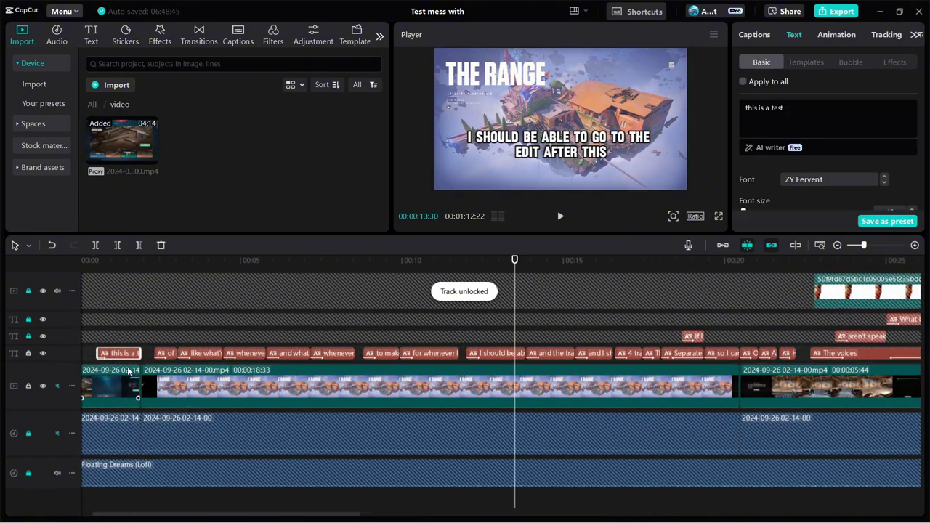
click(91, 36)
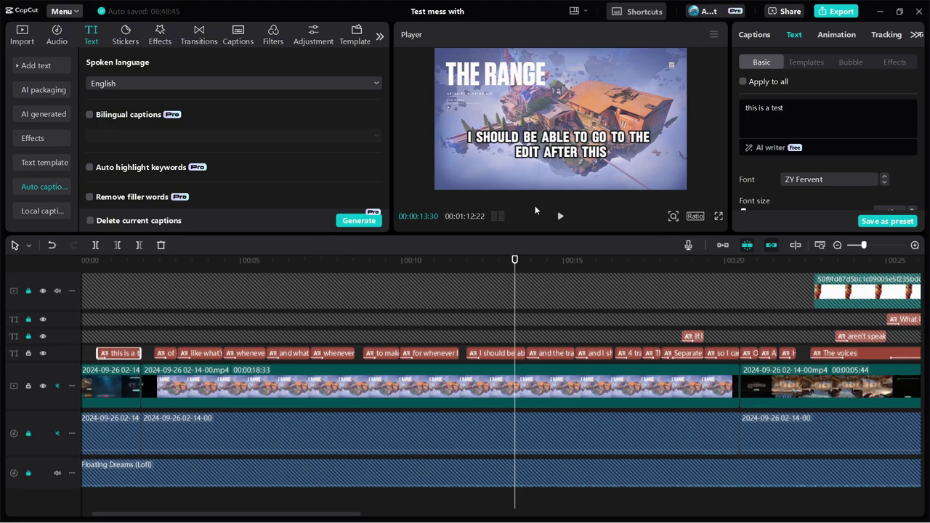
click(28, 336)
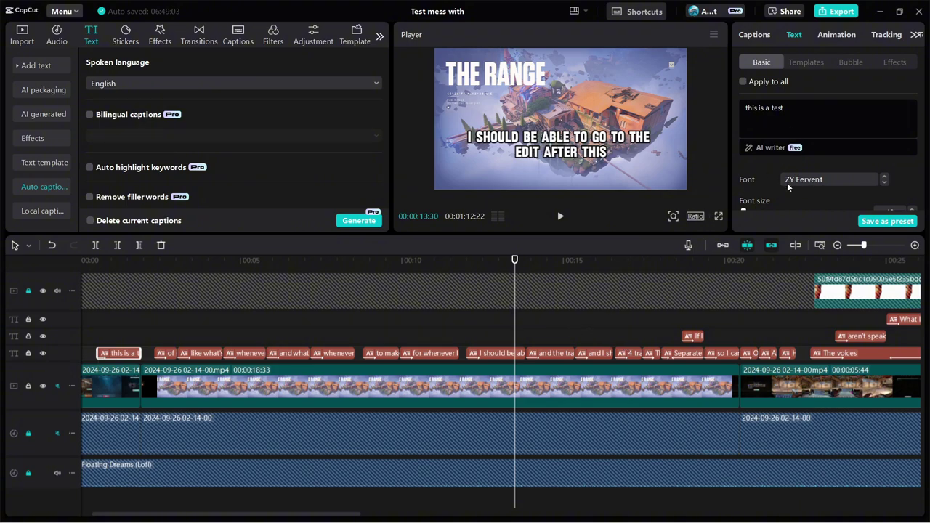
Raise the caption's black outline stroke thickness to 44.
scroll(787, 182, down, 5)
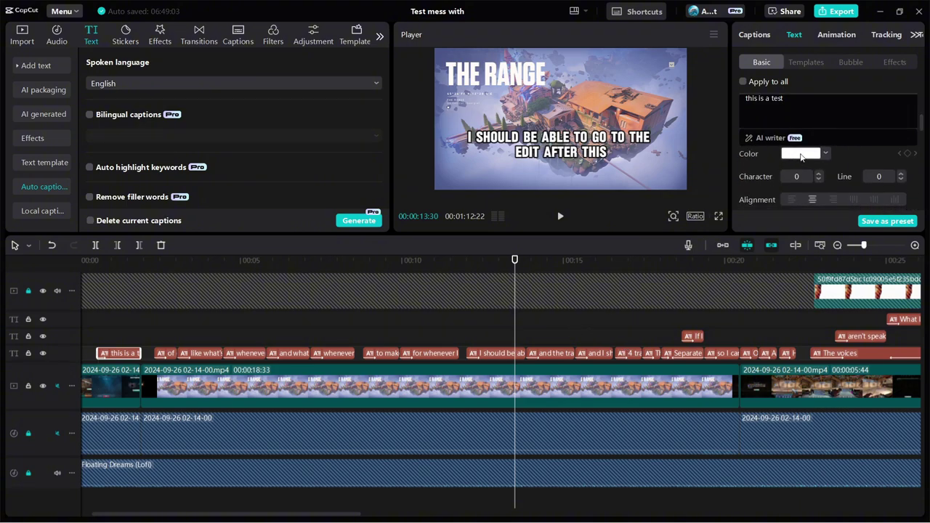
scroll(762, 173, down, 5)
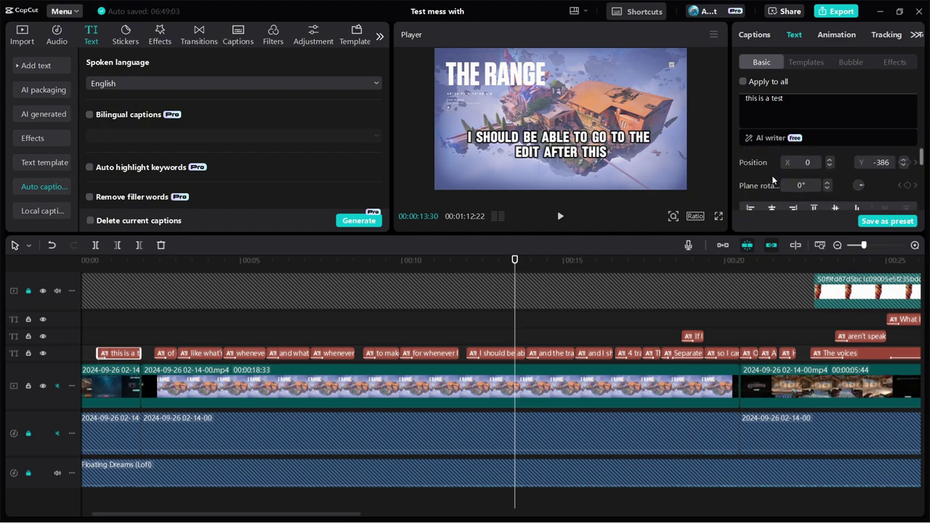
scroll(767, 176, down, 5)
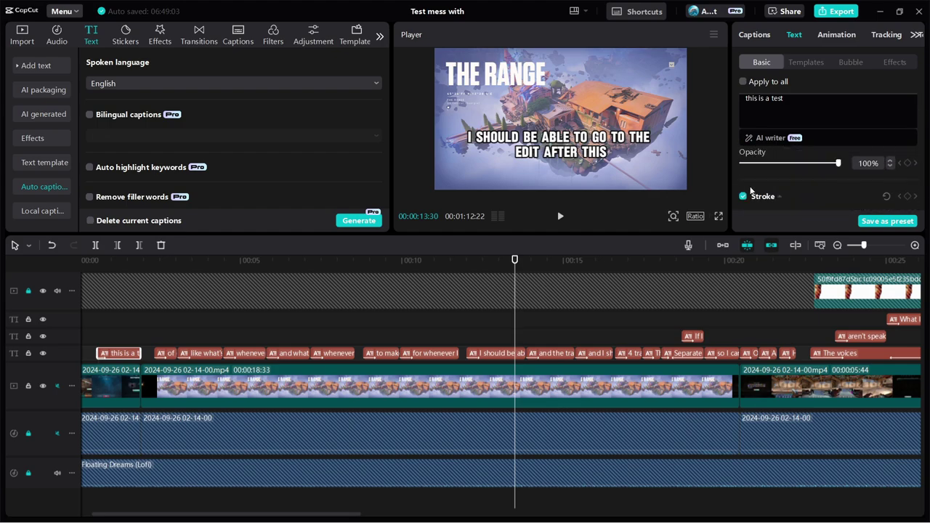
scroll(751, 190, down, 2)
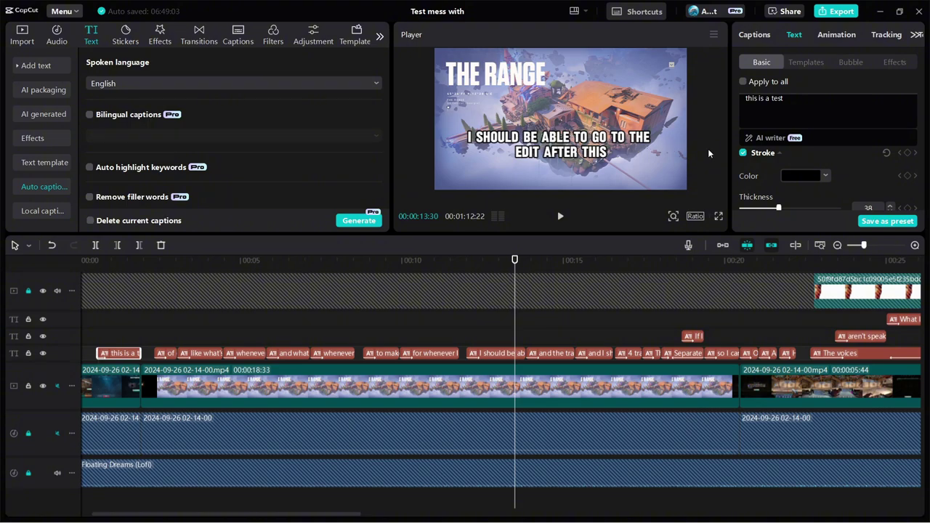
scroll(771, 197, down, 1)
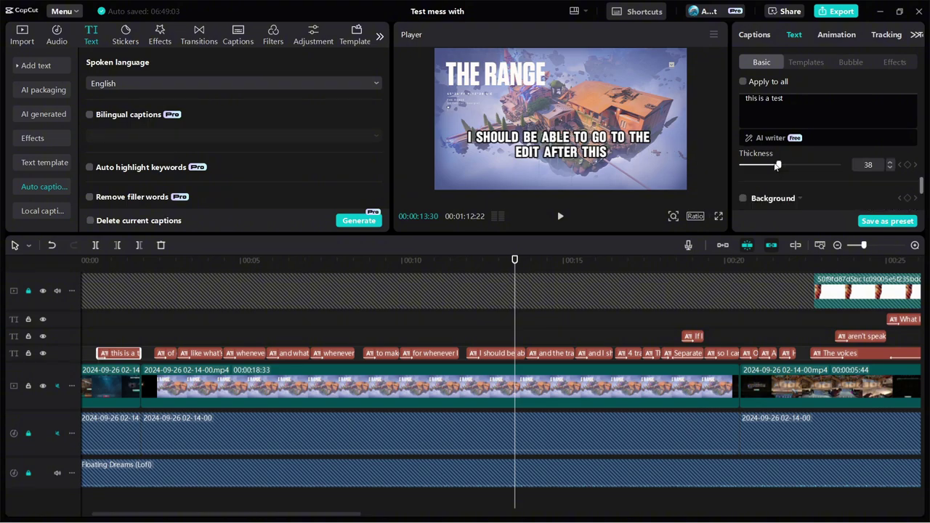
drag(778, 166, 789, 168)
mouse_move(786, 191)
mouse_down()
mouse_move(855, 197)
mouse_move(785, 203)
mouse_up()
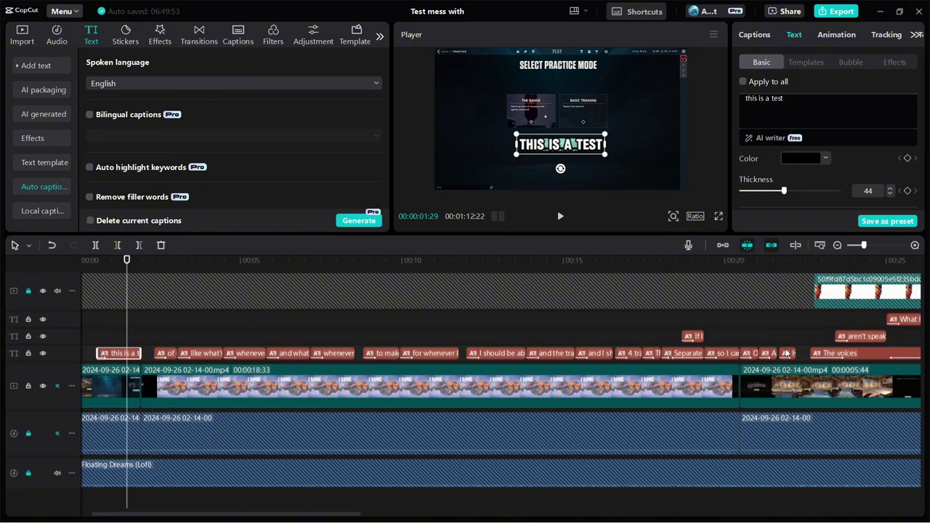
Check the neighbouring captions and move the playhead to about 00:09:36.
click(332, 354)
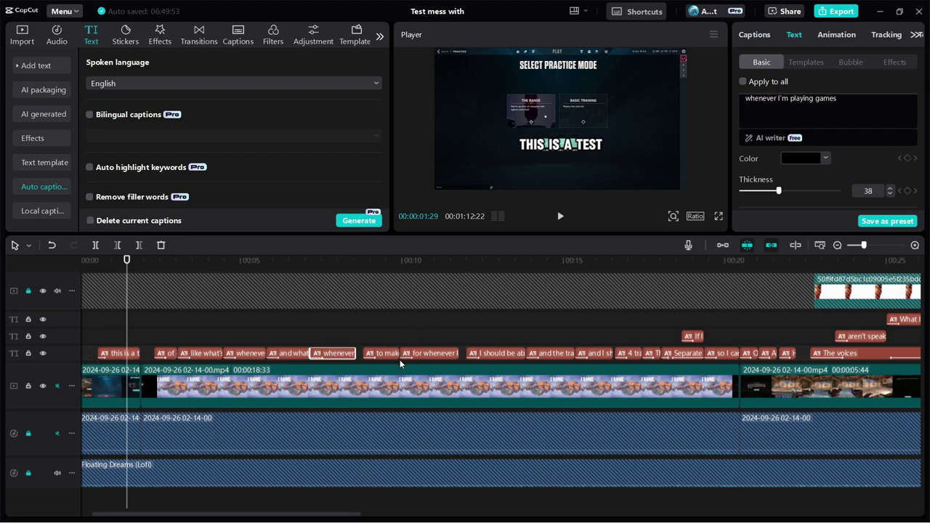
click(391, 355)
click(436, 354)
click(383, 352)
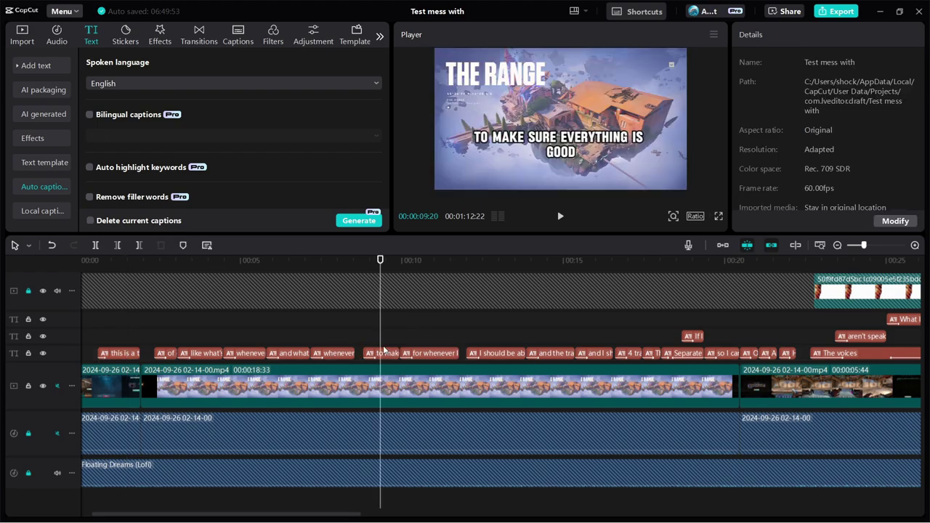
click(420, 333)
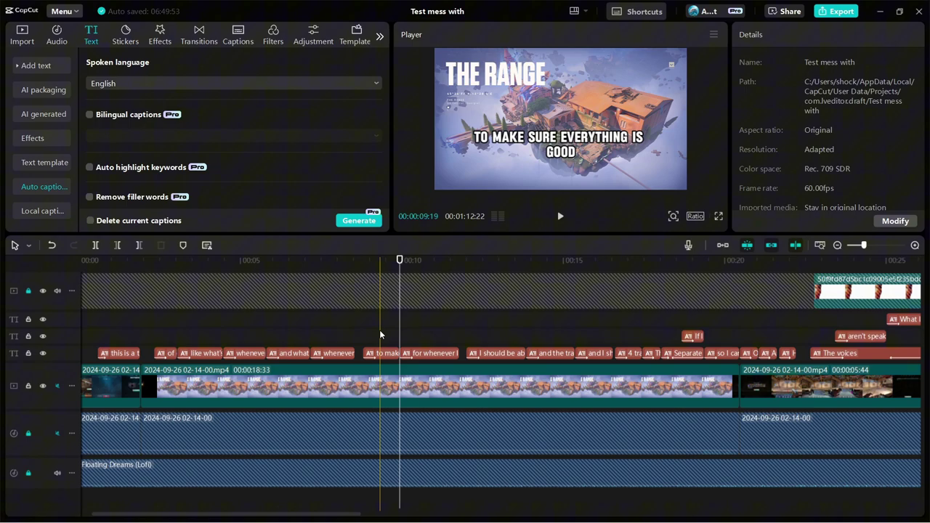
Move the 'to make sure everything is good' caption onto the upper text track and delete it.
click(383, 354)
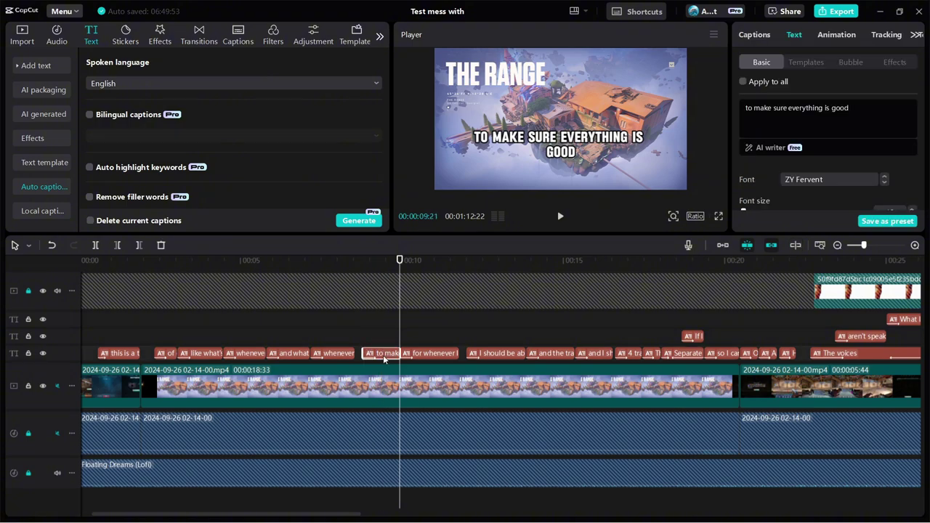
click(413, 355)
click(376, 357)
drag(383, 356, 419, 339)
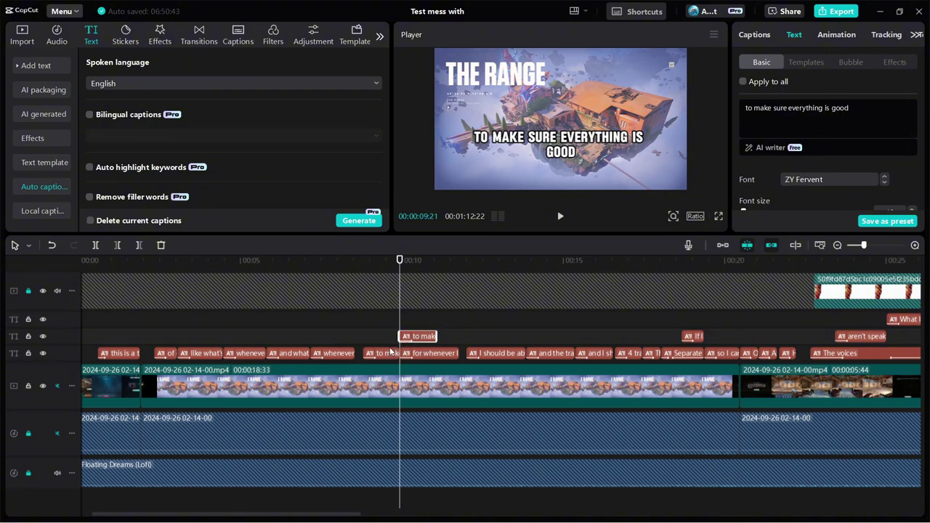
right_click(420, 339)
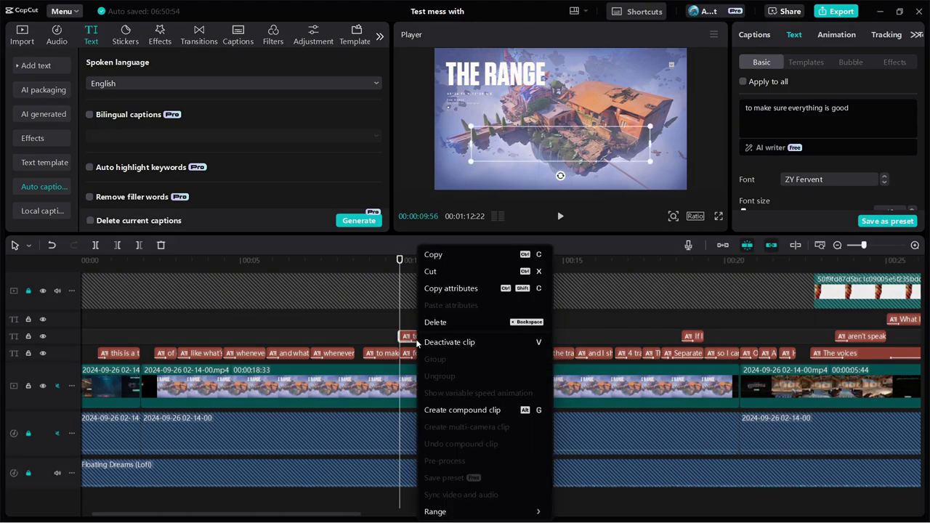
click(435, 322)
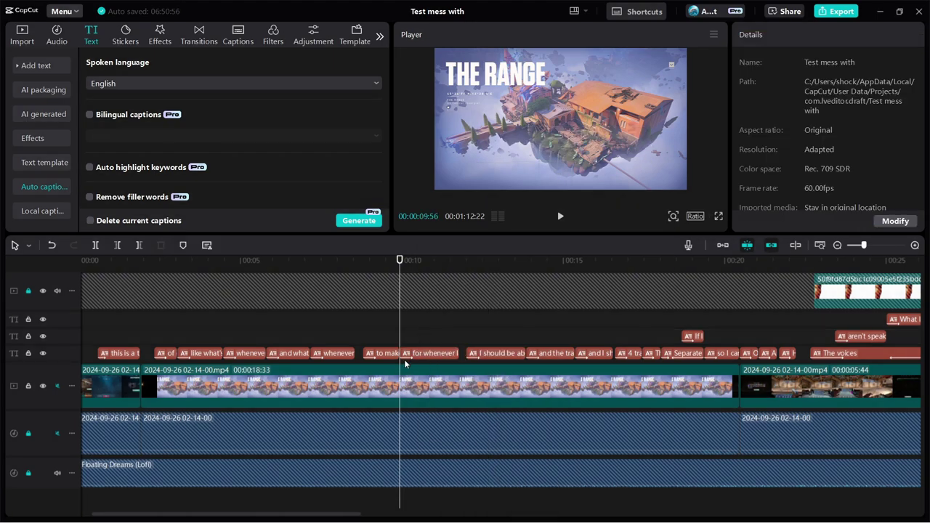
drag(320, 514, 440, 514)
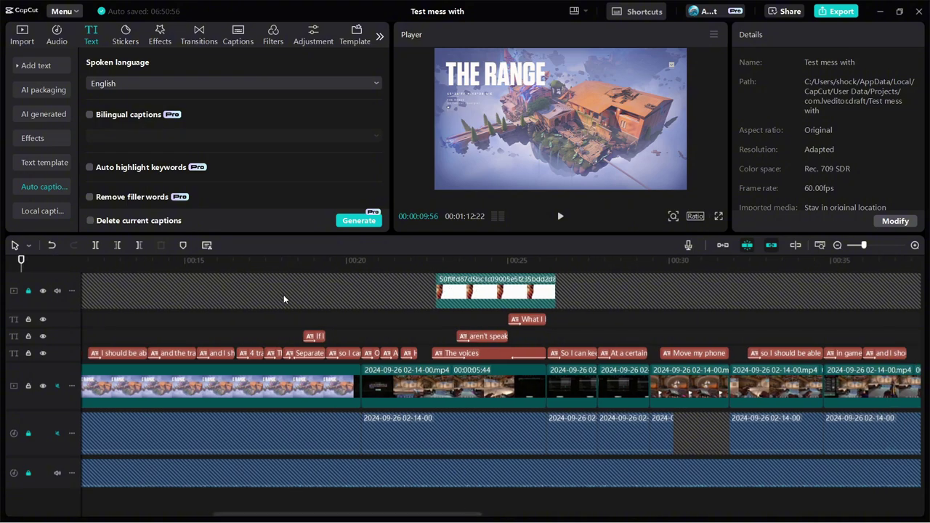
Play the edit from 00:00:21:26 to review its captions, pausing at 00:28:23.
click(393, 318)
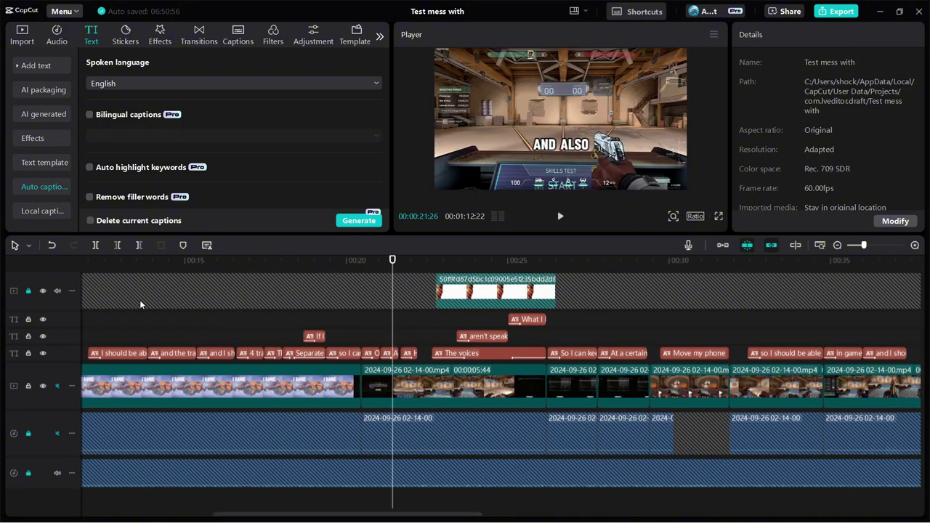
key(space)
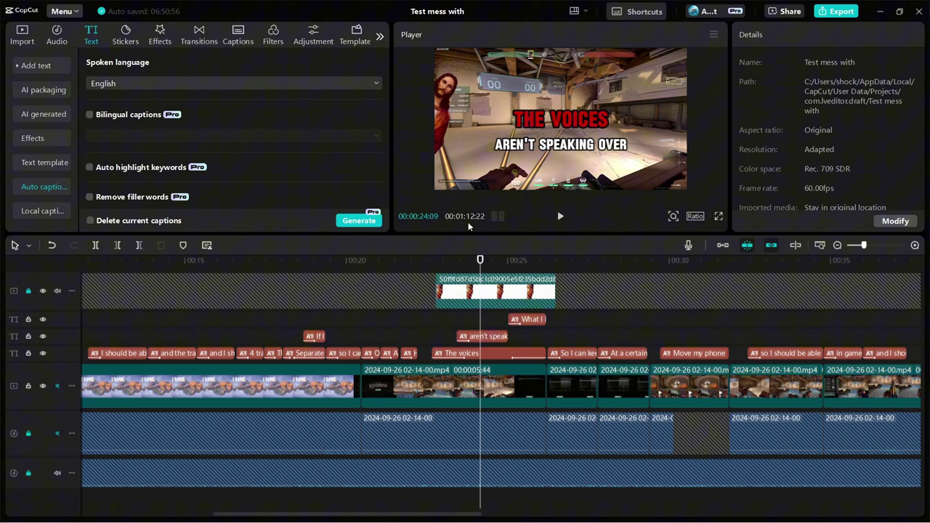
click(436, 280)
key(space)
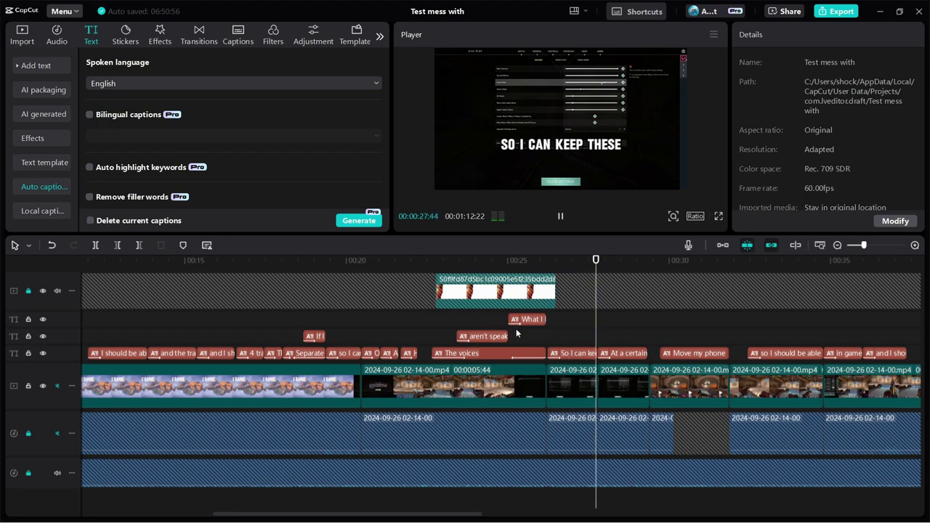
key(space)
Unlock the top overlay image track and keep reviewing playback until 00:35:38.
click(506, 295)
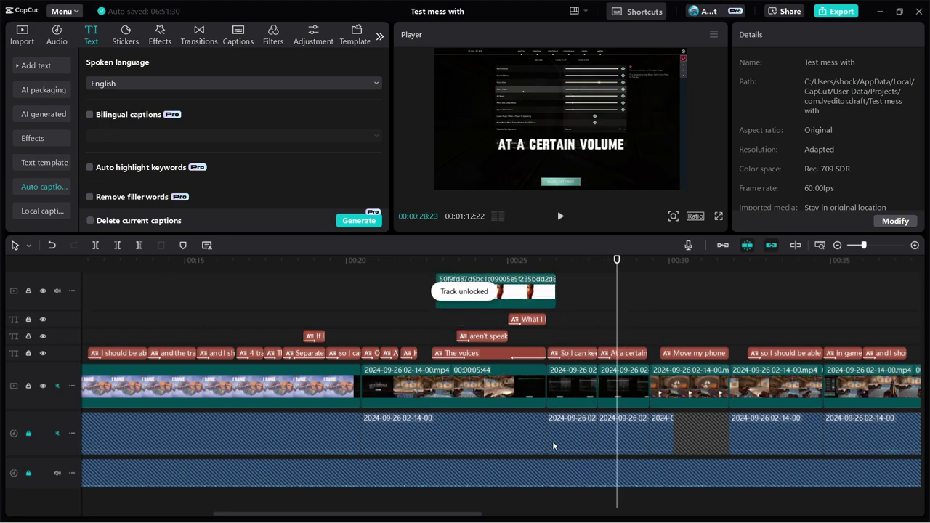
key(space)
scroll(550, 413, down, 2)
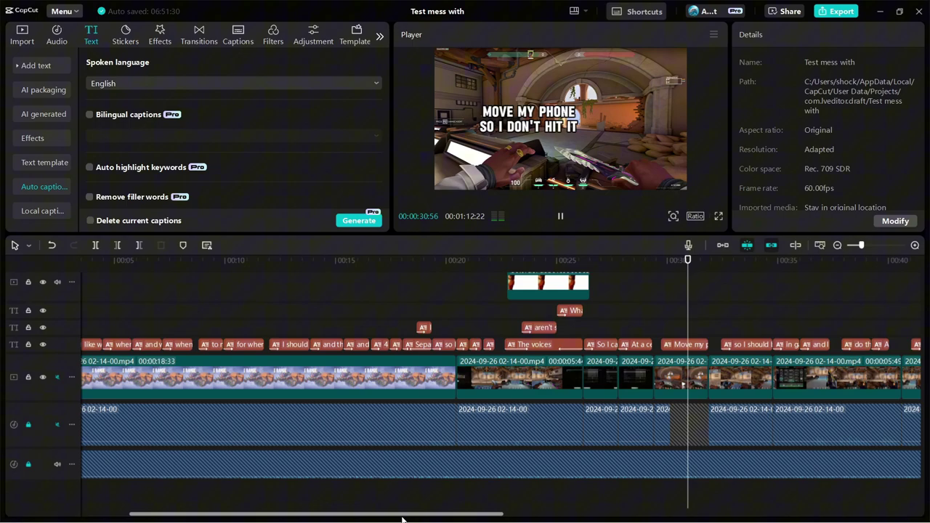
drag(402, 516, 612, 516)
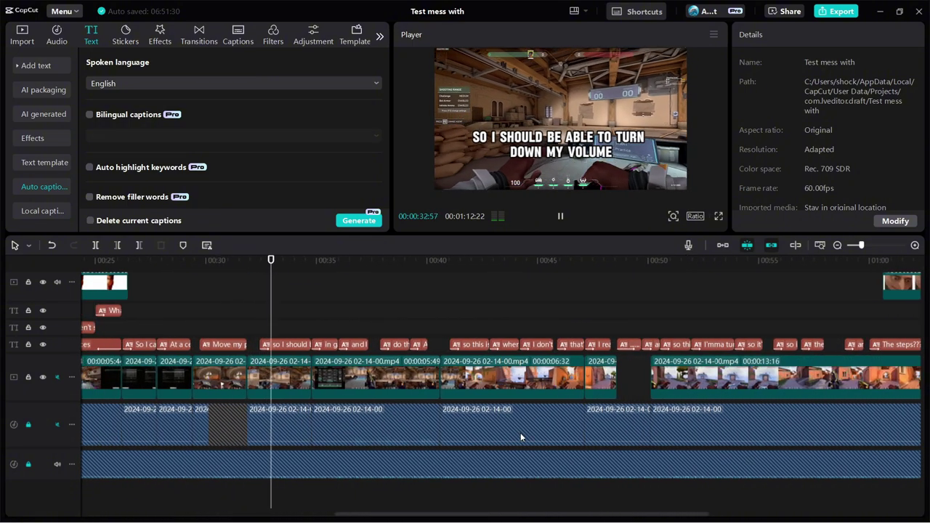
scroll(521, 434, down, 2)
key(space)
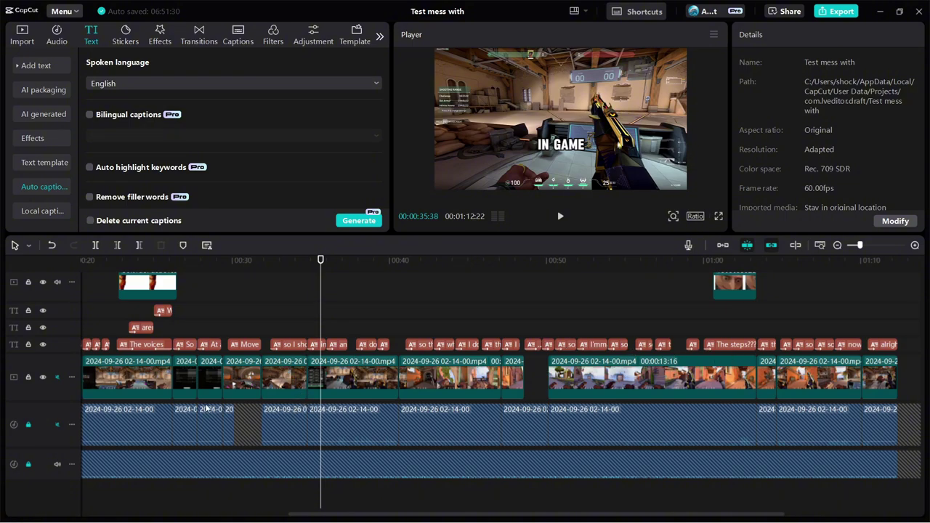
scroll(143, 421, left, 5)
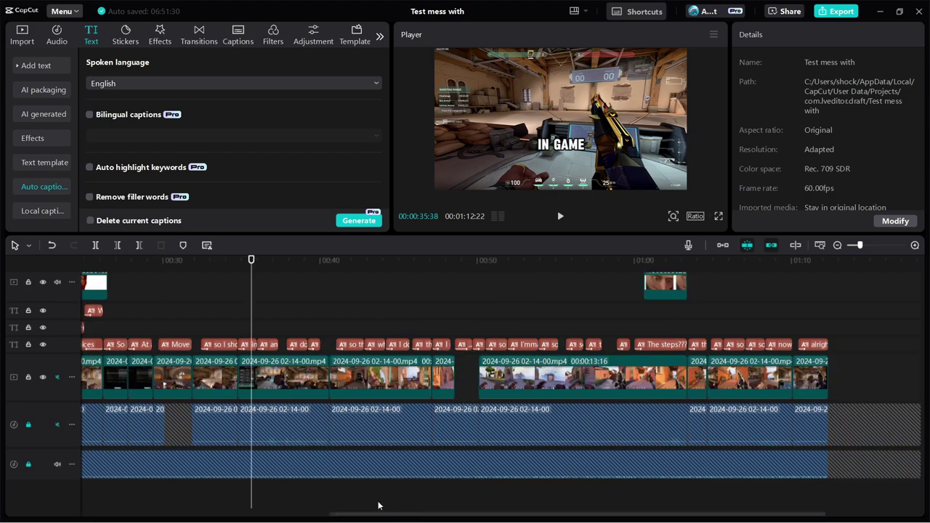
scroll(379, 505, right, 5)
right_click(464, 344)
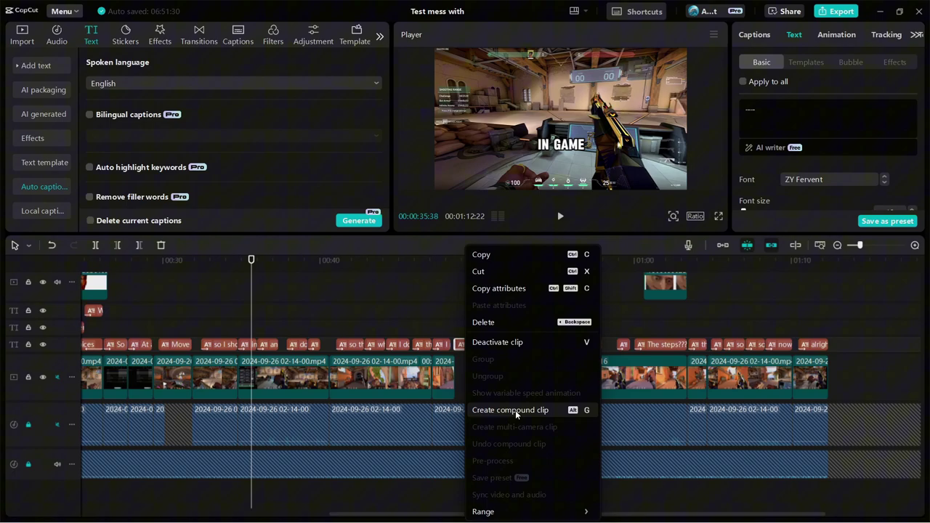
click(463, 344)
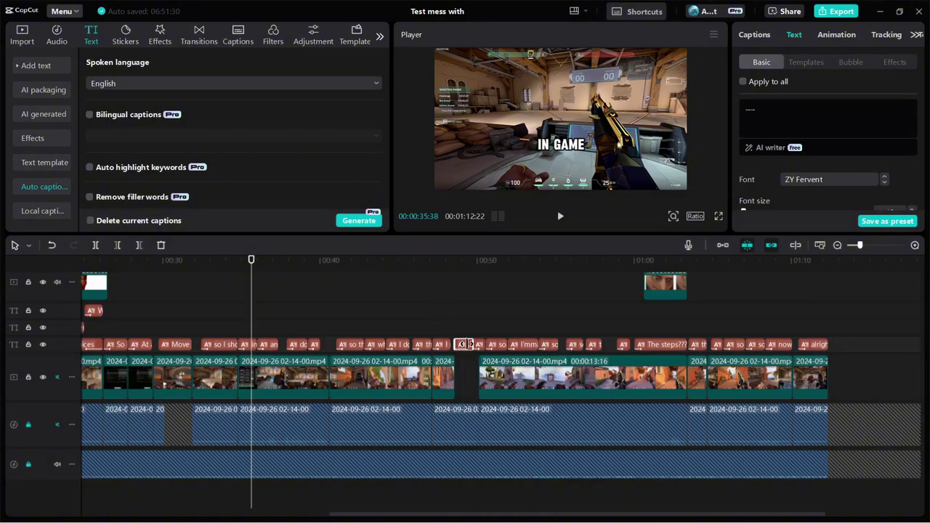
click(836, 37)
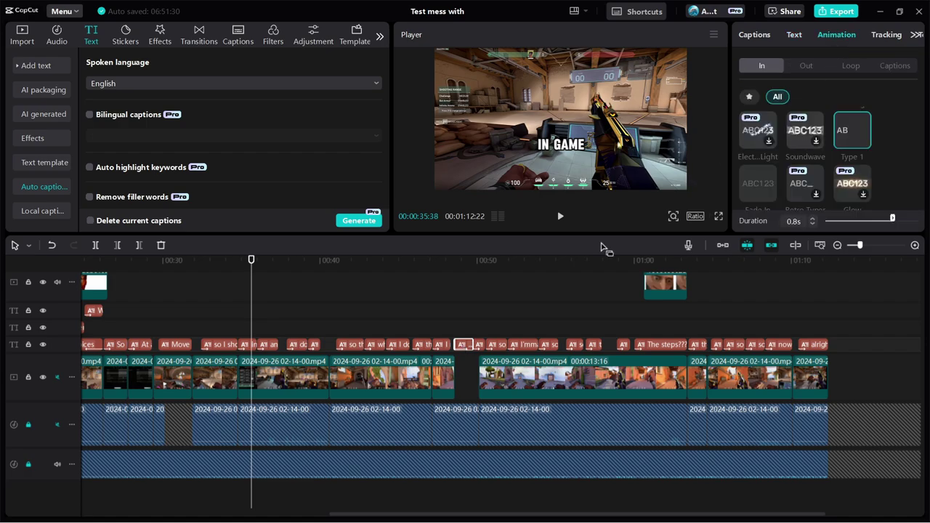
click(794, 36)
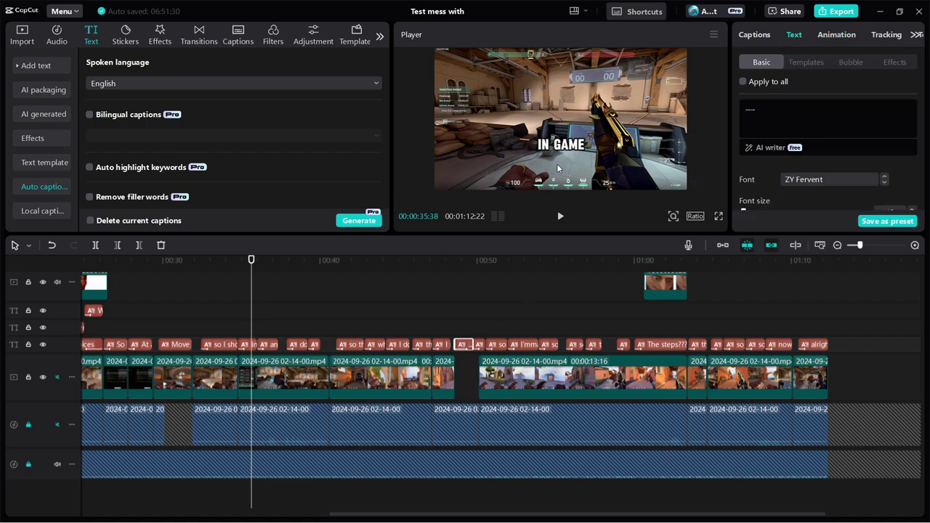
click(389, 372)
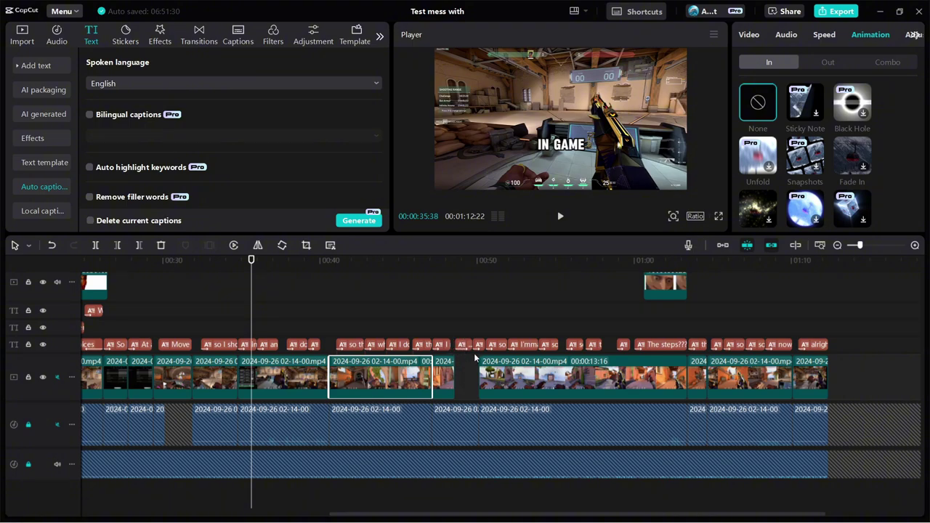
Check the selected video clips' Audio track menu, then unlock the gameplay audio track beneath them.
click(365, 296)
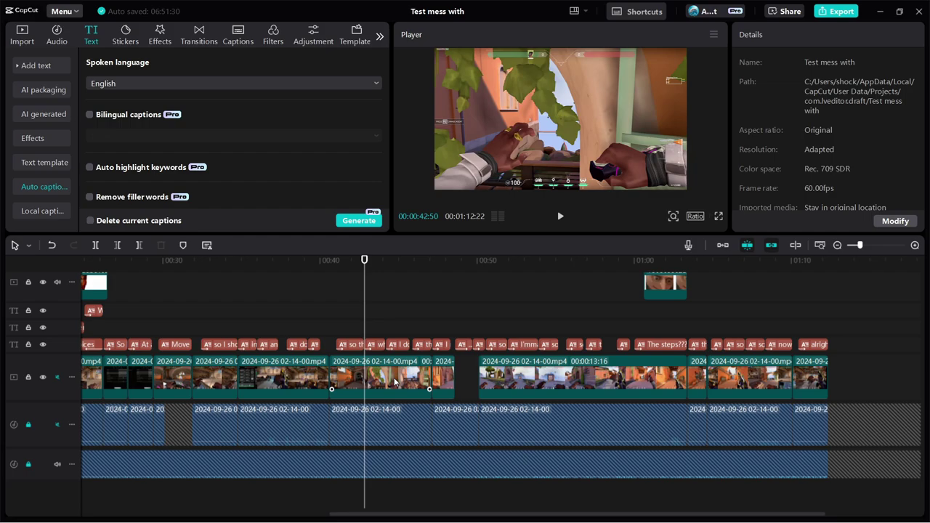
key(ctrl+a)
scroll(218, 378, left, 5)
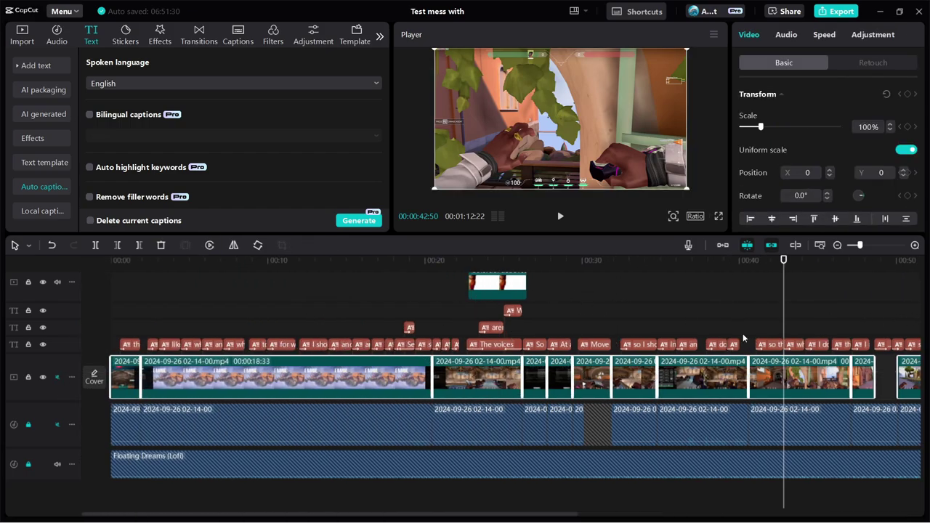
right_click(319, 355)
mouse_move(308, 339)
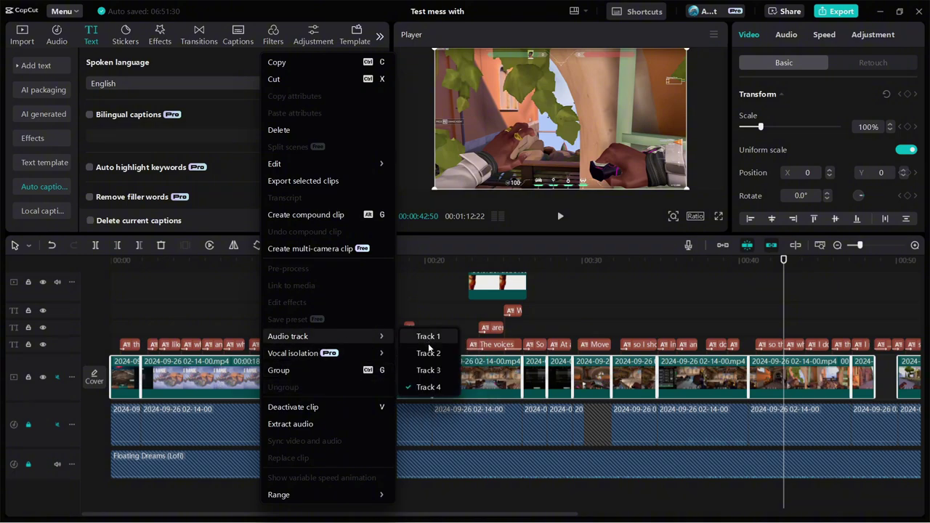
click(231, 372)
click(28, 425)
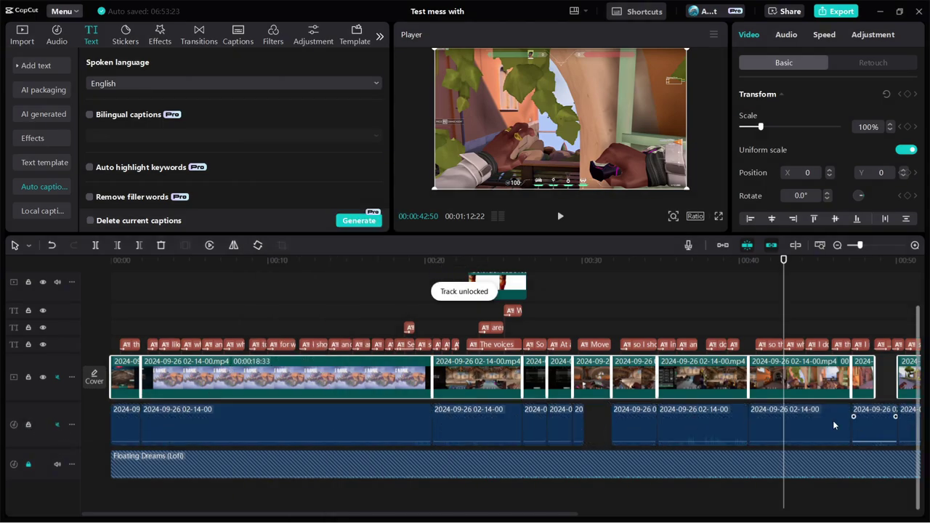
right_click(161, 378)
mouse_move(235, 353)
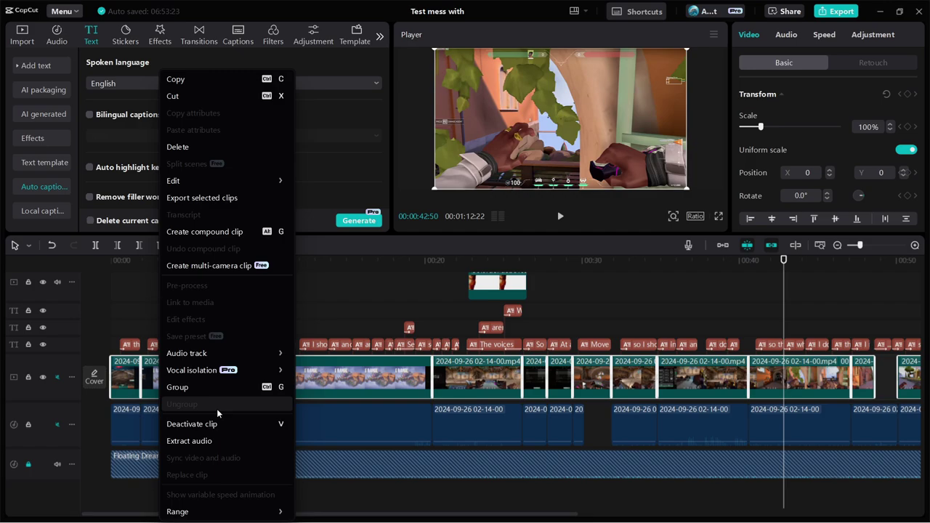
click(199, 427)
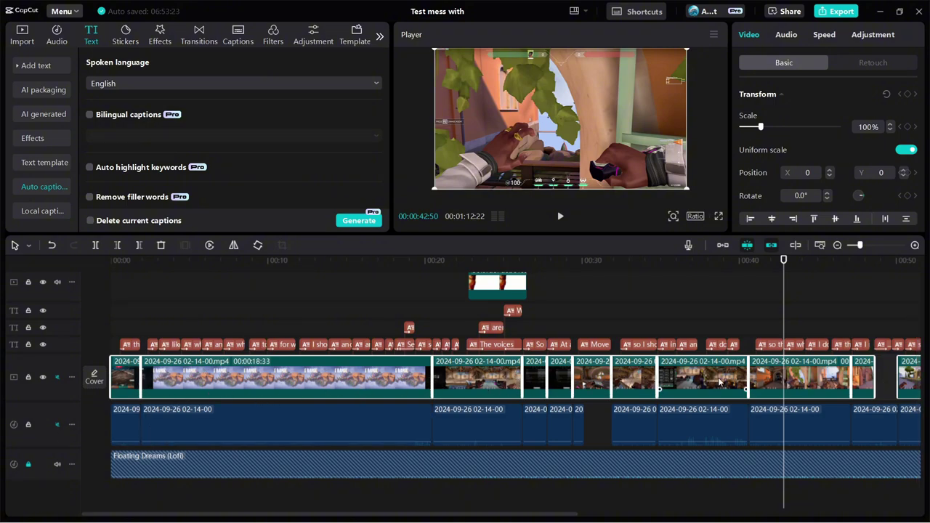
right_click(310, 374)
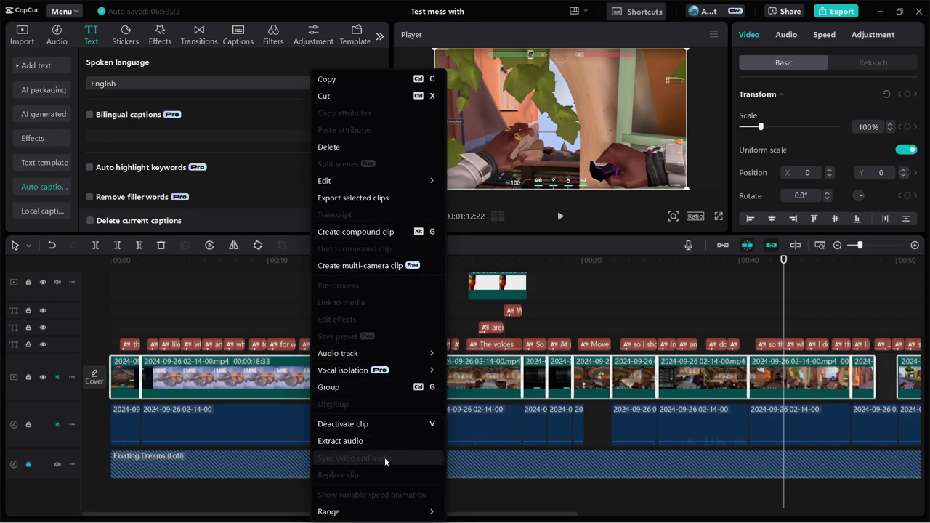
click(216, 375)
right_click(237, 382)
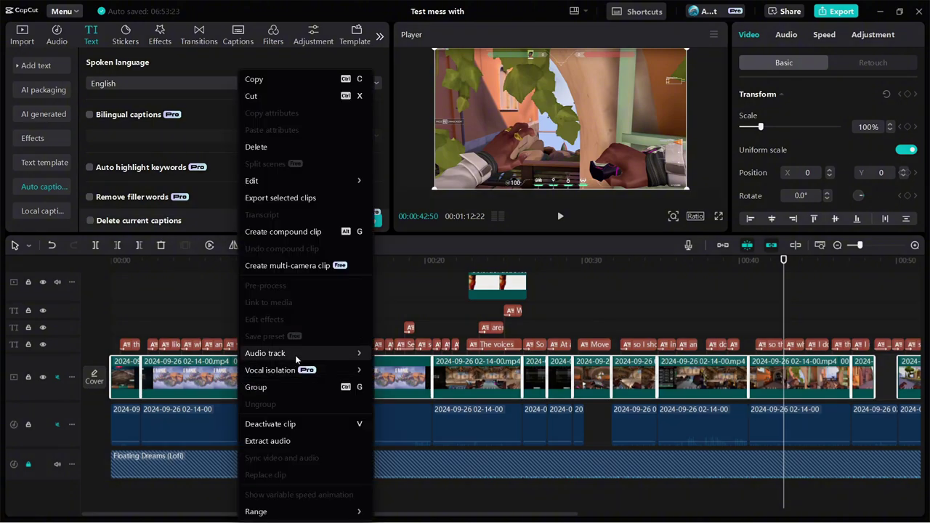
mouse_move(295, 355)
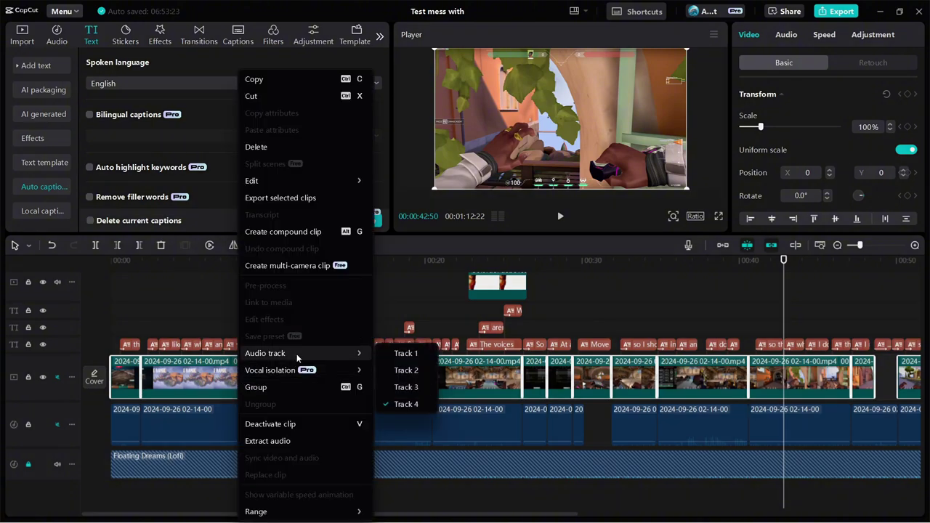
click(408, 405)
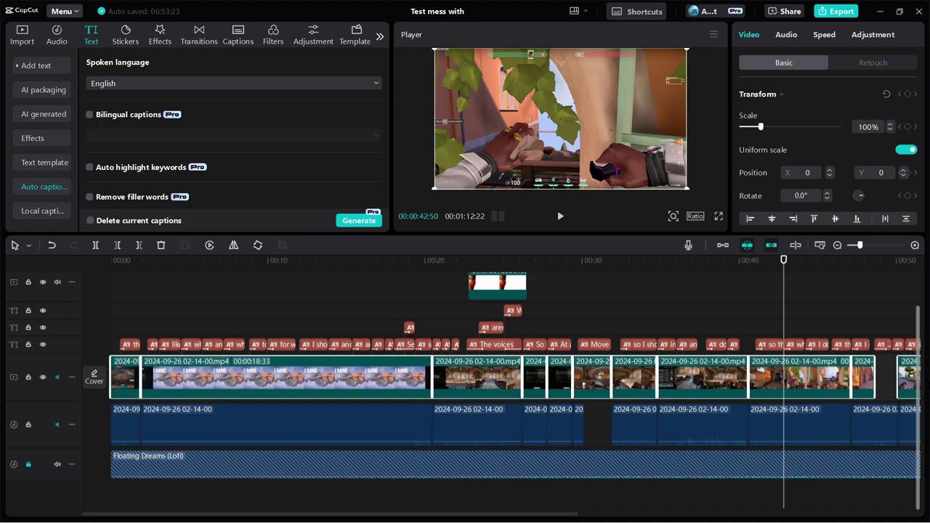
mouse_move(422, 430)
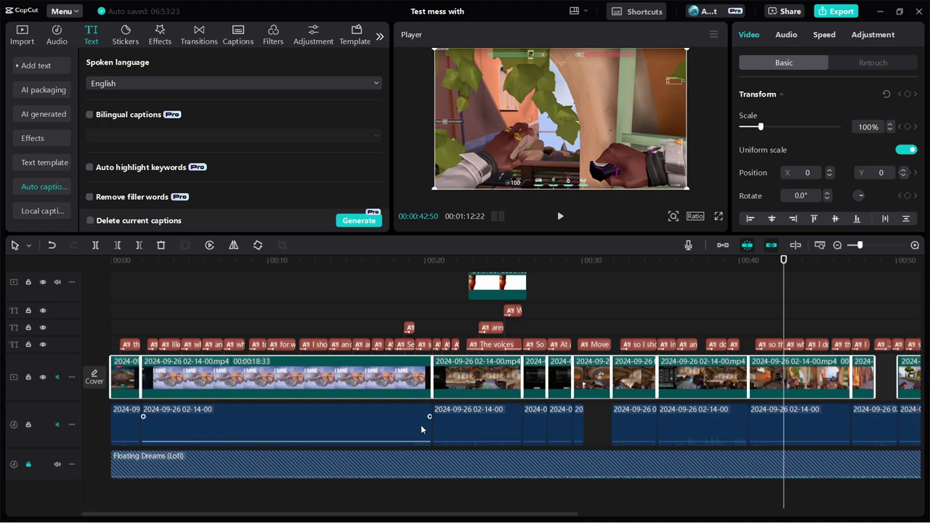
scroll(441, 429, right, 5)
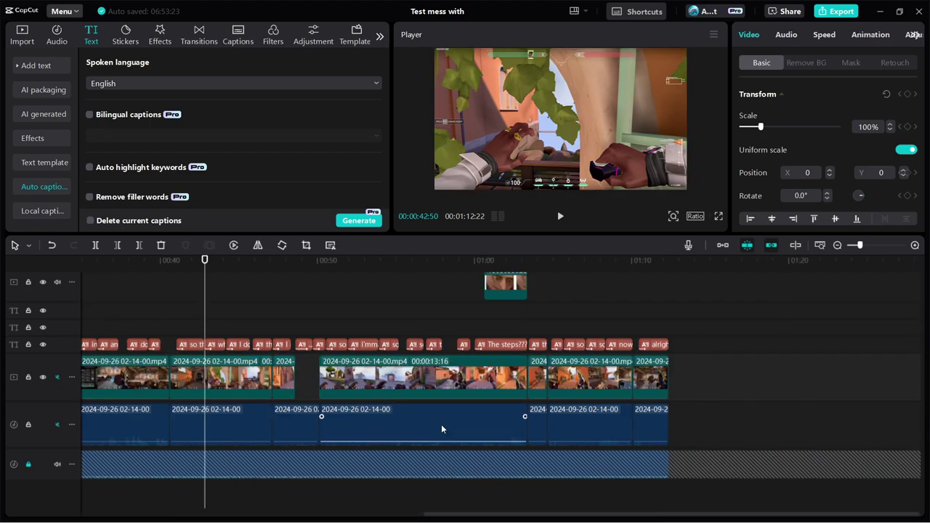
scroll(371, 374, left, 6)
Show the first gameplay clip's audio settings: -∞dB volume, Normalize loudness on, voice enhancement off.
click(370, 374)
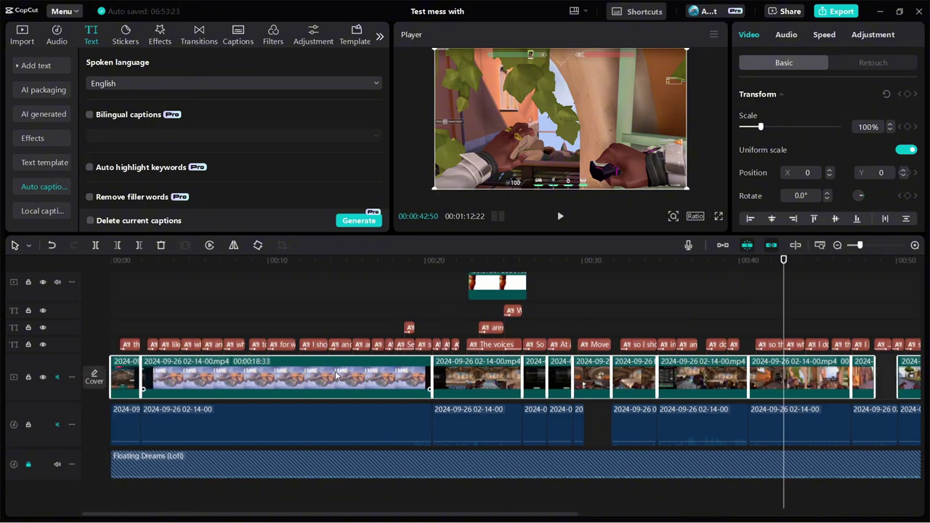
click(789, 37)
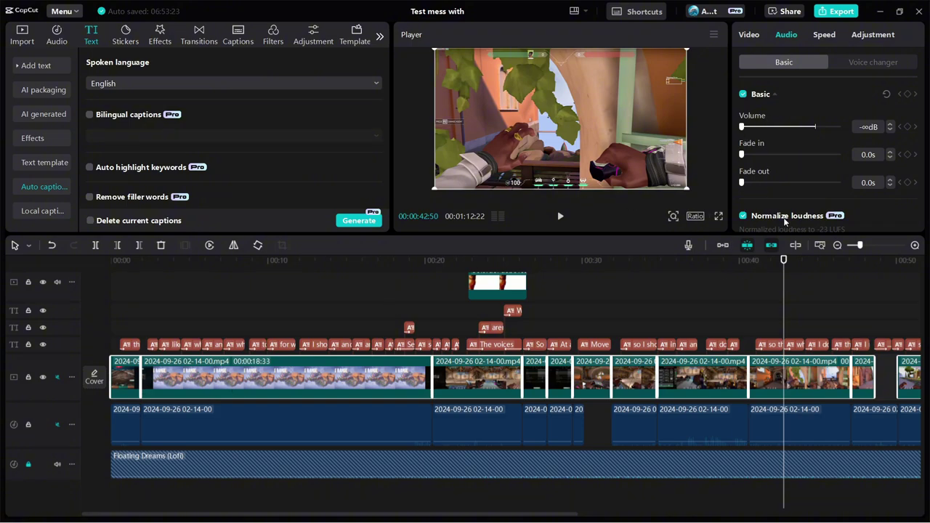
scroll(785, 218, down, 2)
mouse_move(811, 176)
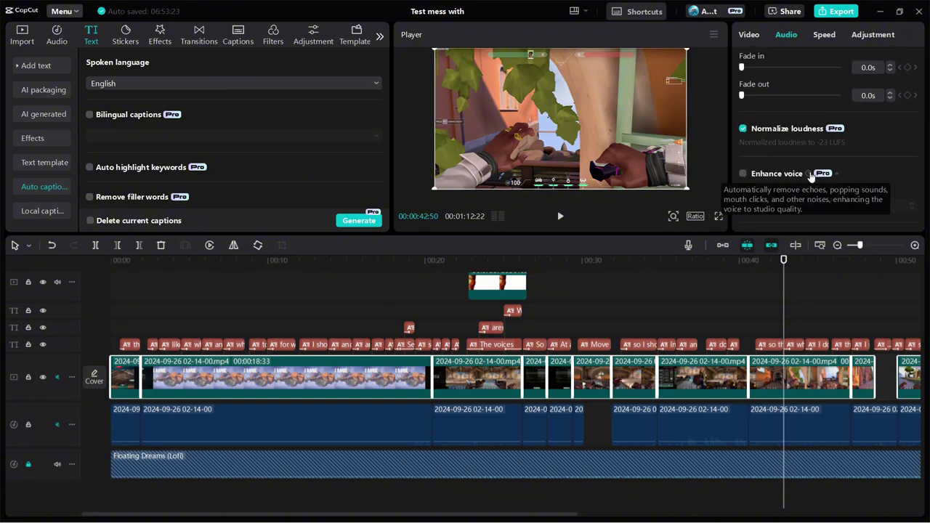
scroll(799, 175, down, 2)
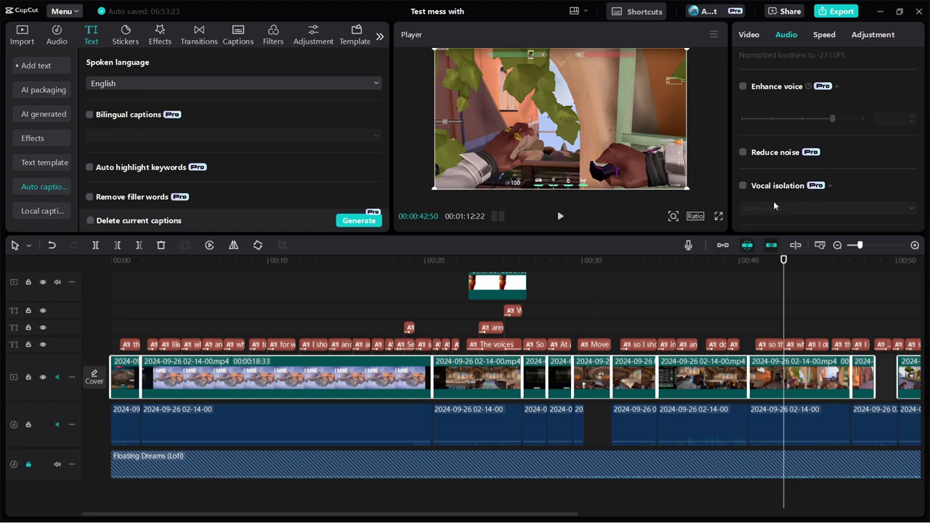
scroll(775, 200, down, 1)
scroll(775, 201, up, 5)
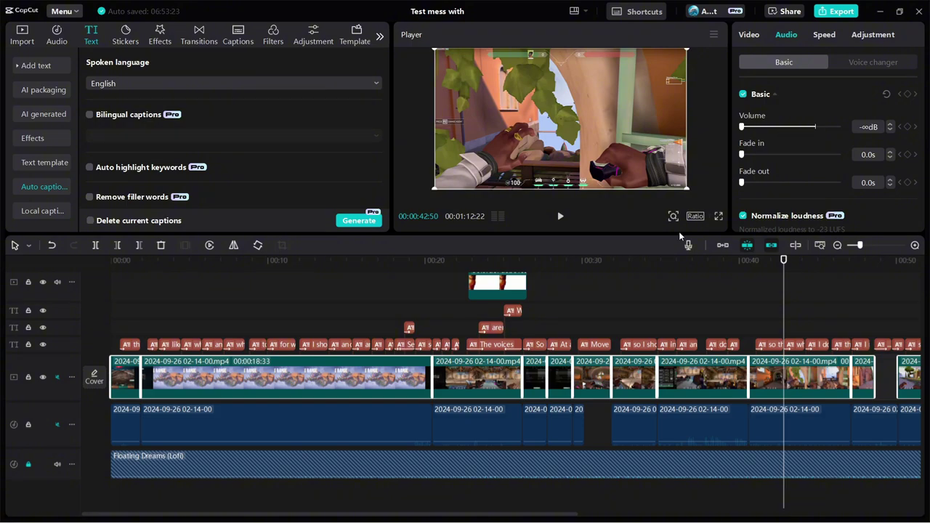
click(619, 298)
drag(421, 514, 764, 508)
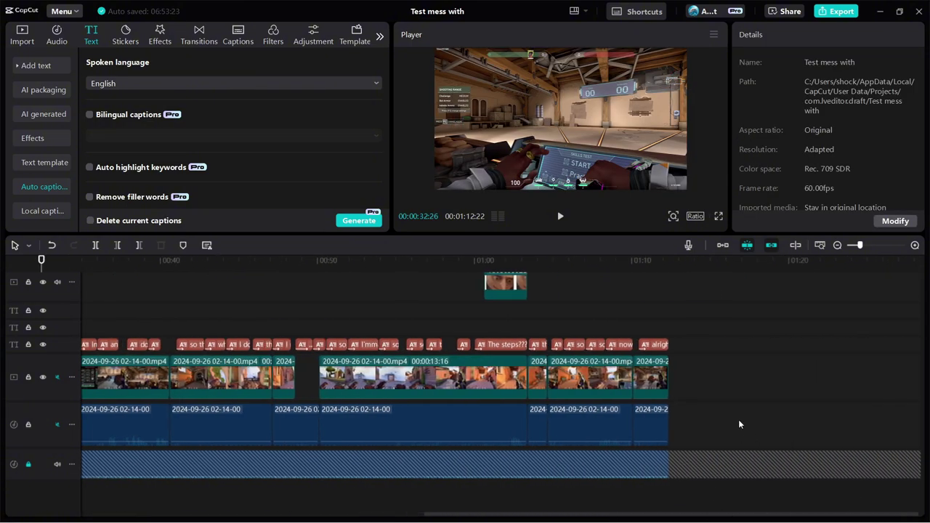
drag(738, 425, 76, 440)
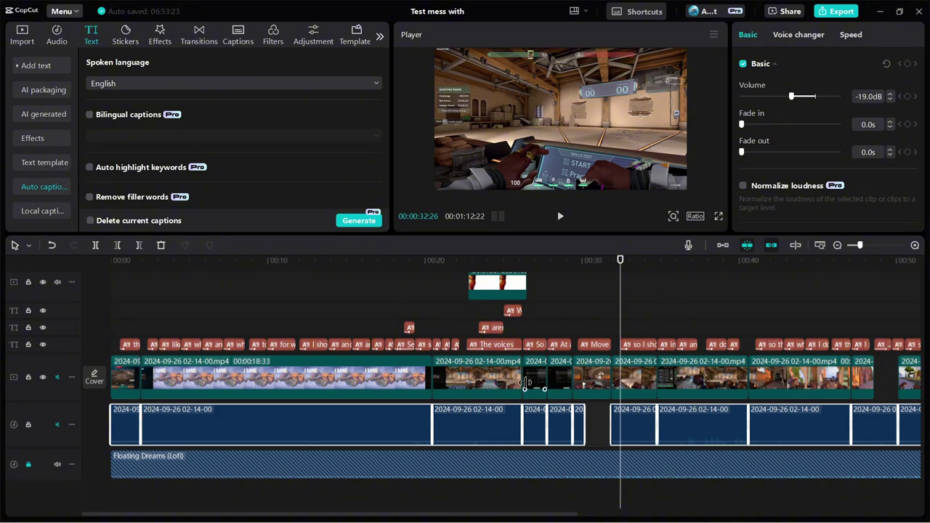
drag(475, 516, 495, 521)
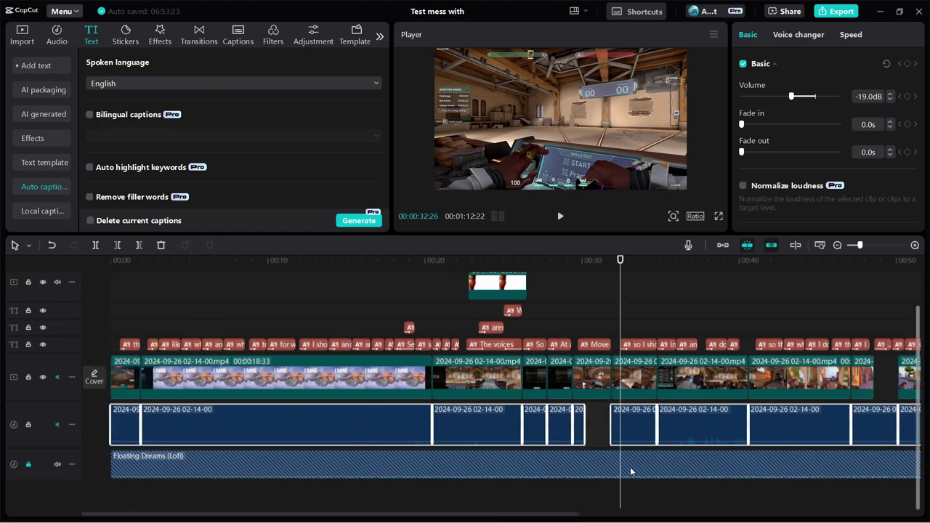
drag(131, 294, 110, 294)
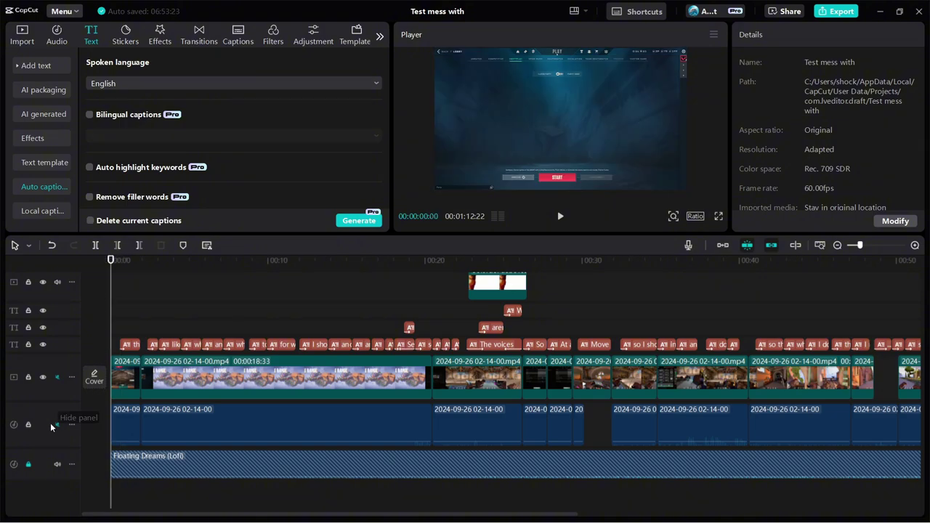
Unlock the Floating Dreams (Lofi) music track and briefly play the timeline.
click(29, 464)
key(space)
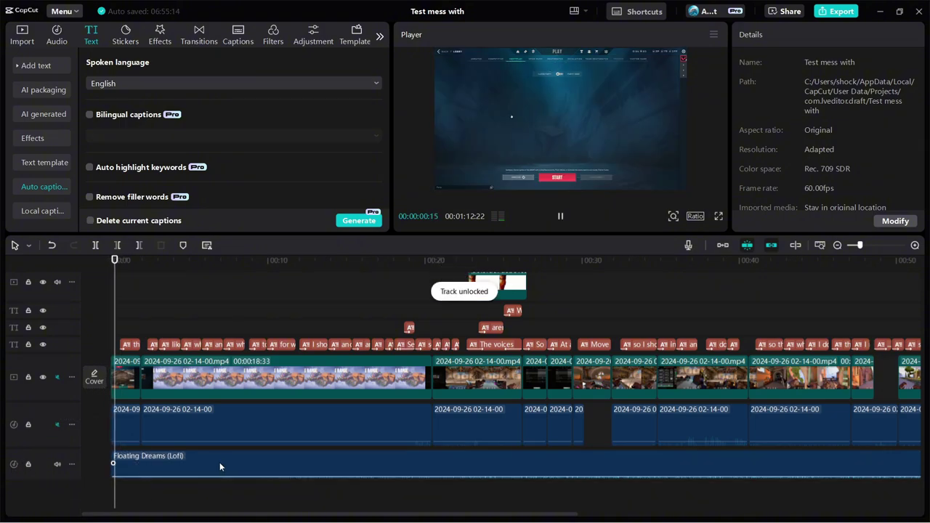
click(57, 35)
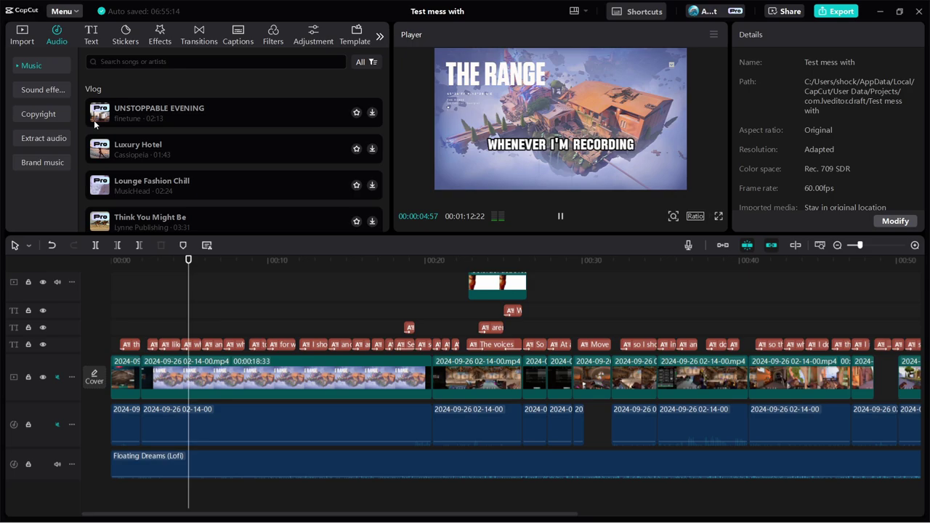
click(560, 216)
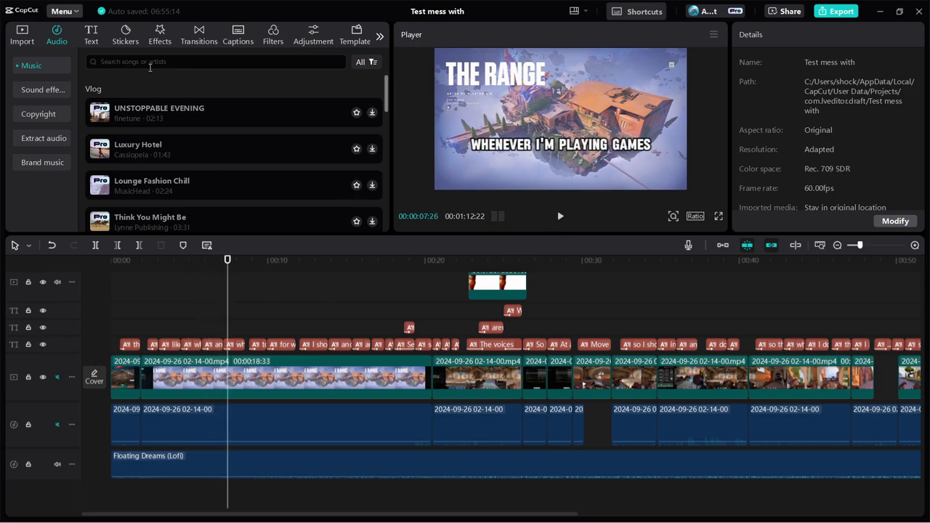
Zoom the timeline out and return the playhead to 00:00.
click(102, 64)
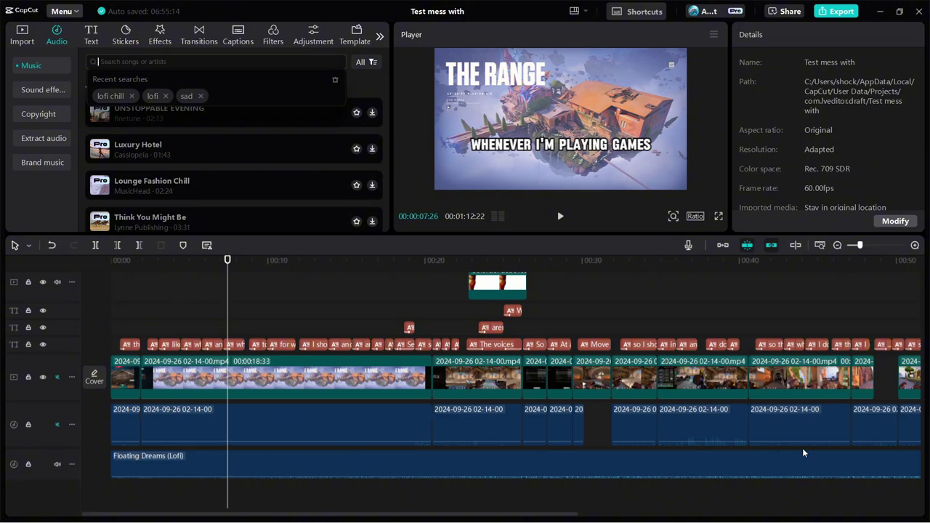
ctrl+scroll(482, 411, down, 3)
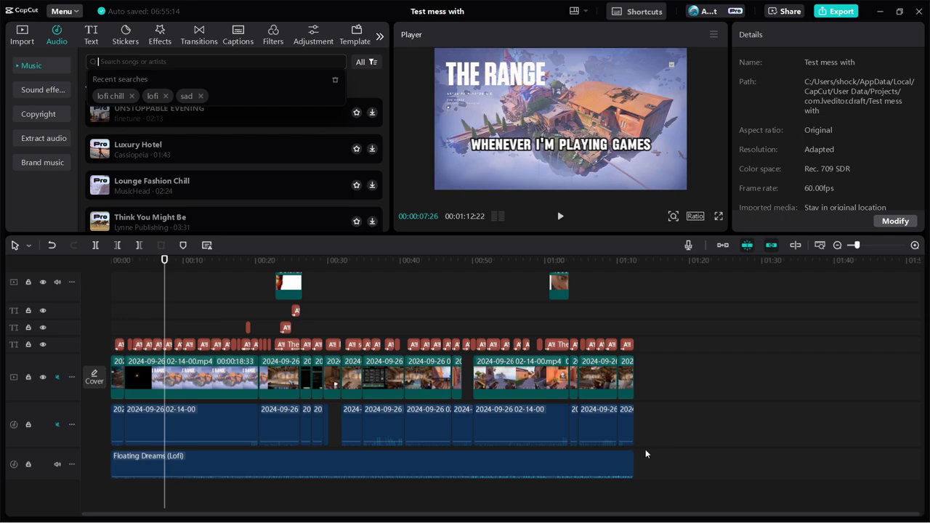
click(71, 383)
key(Home)
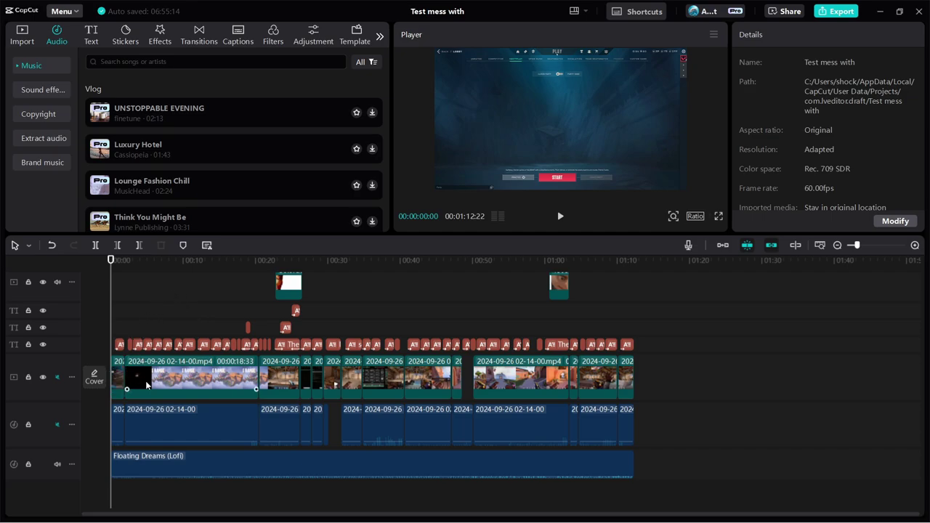
click(22, 34)
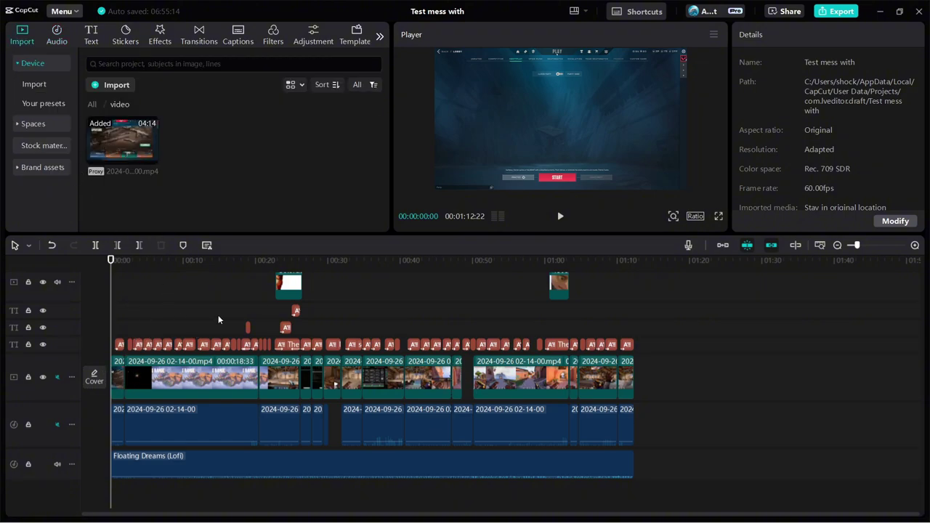
drag(123, 144, 116, 450)
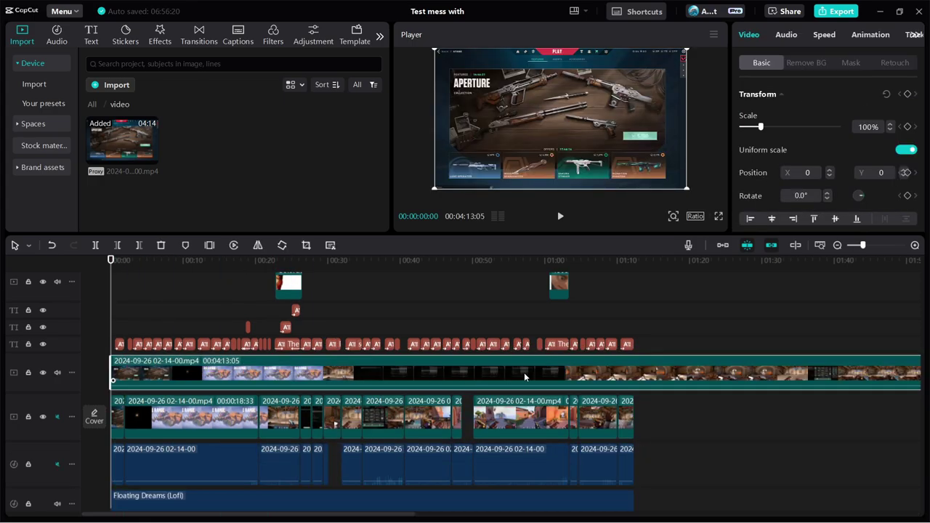
right_click(760, 372)
mouse_move(759, 372)
click(706, 422)
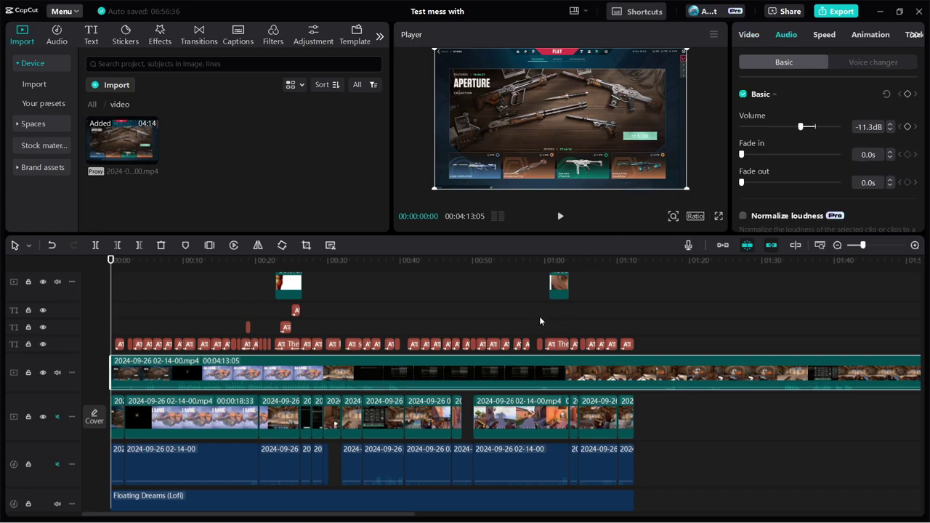
Switch the full recording's audio to Track 2 and review its options.
right_click(357, 375)
mouse_move(431, 373)
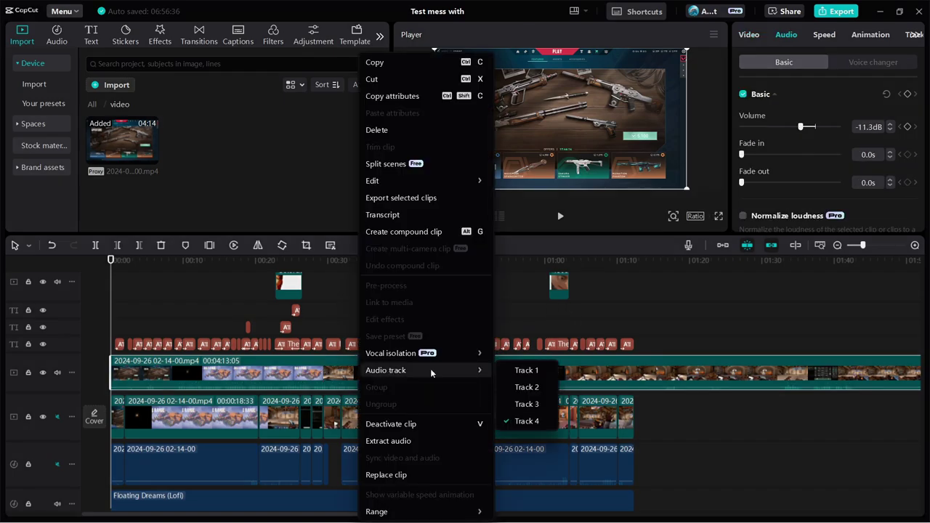
click(527, 387)
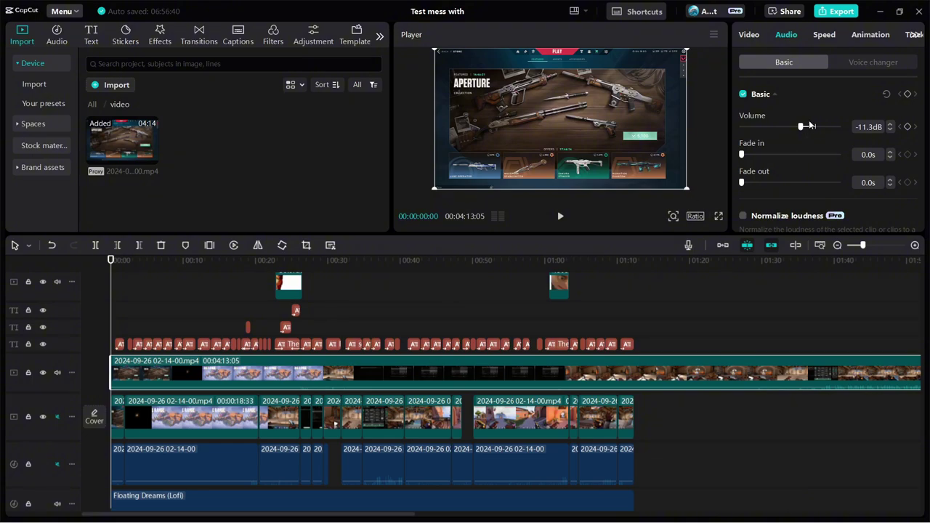
right_click(486, 370)
click(783, 162)
Set its audio back to Track 4, then delete the full recording from the timeline.
right_click(445, 366)
mouse_move(501, 373)
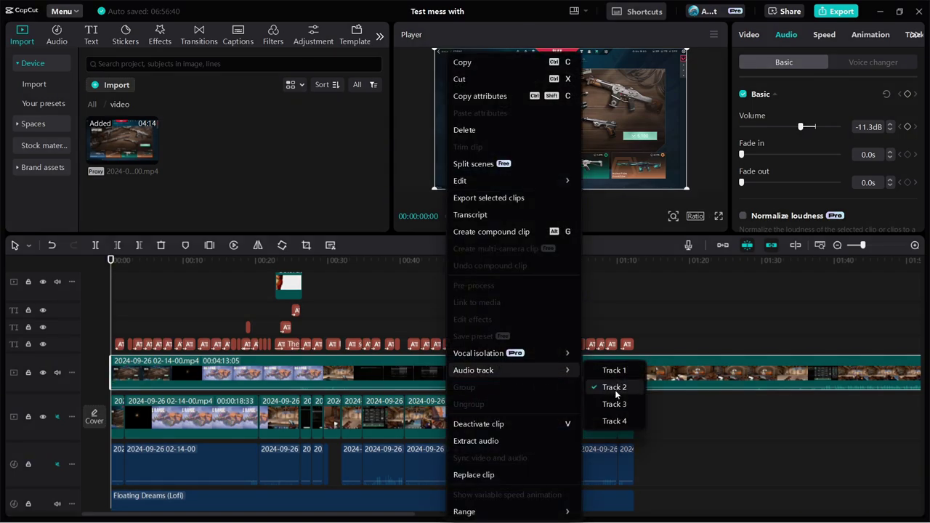
click(614, 421)
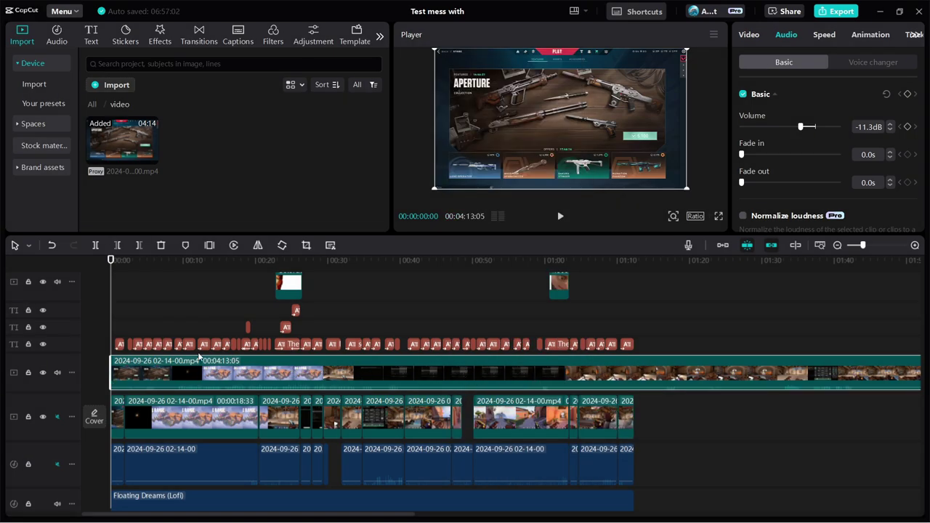
right_click(552, 369)
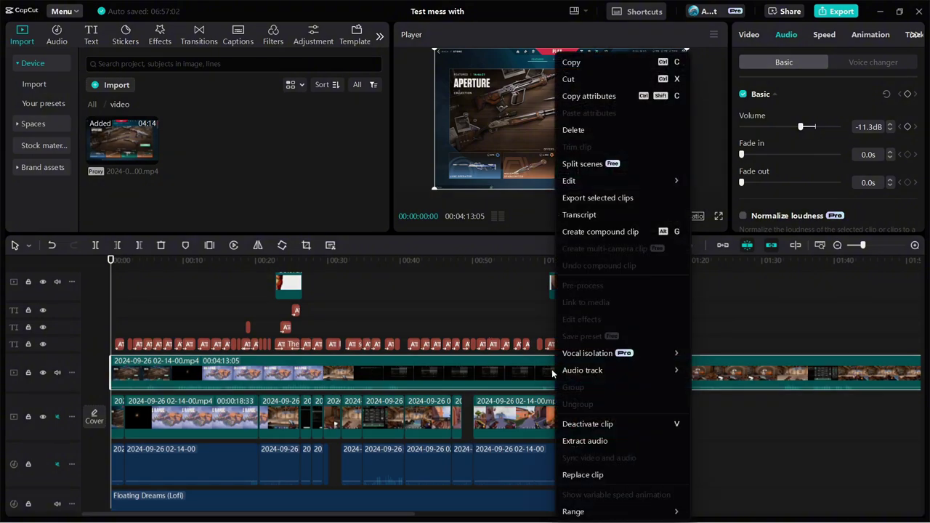
click(592, 133)
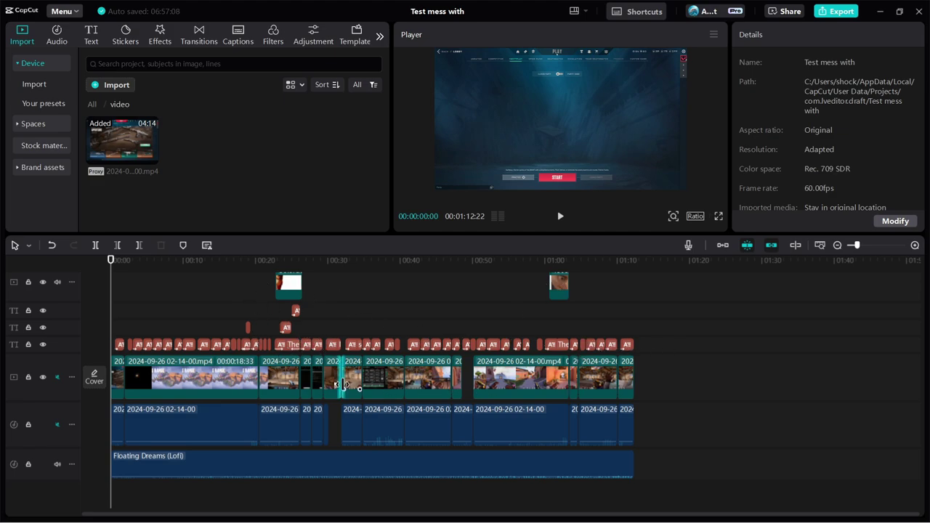
right_click(468, 344)
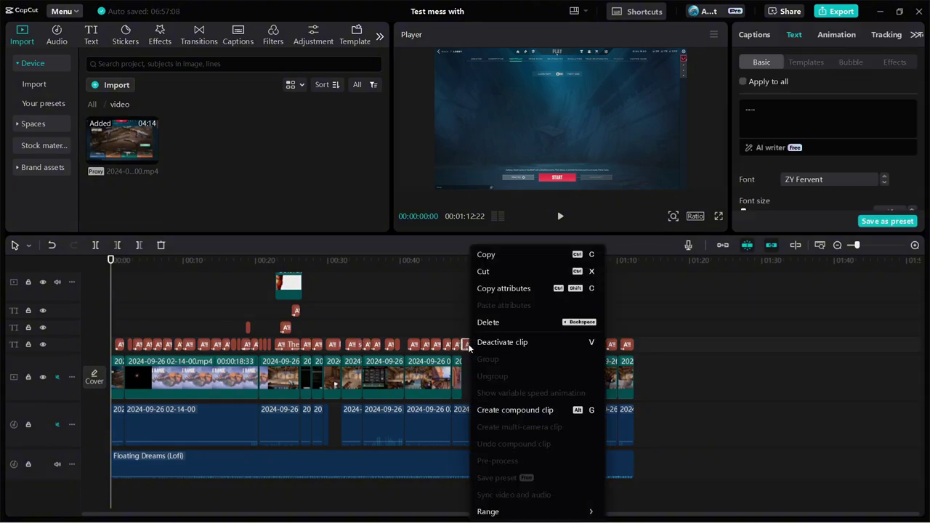
click(441, 329)
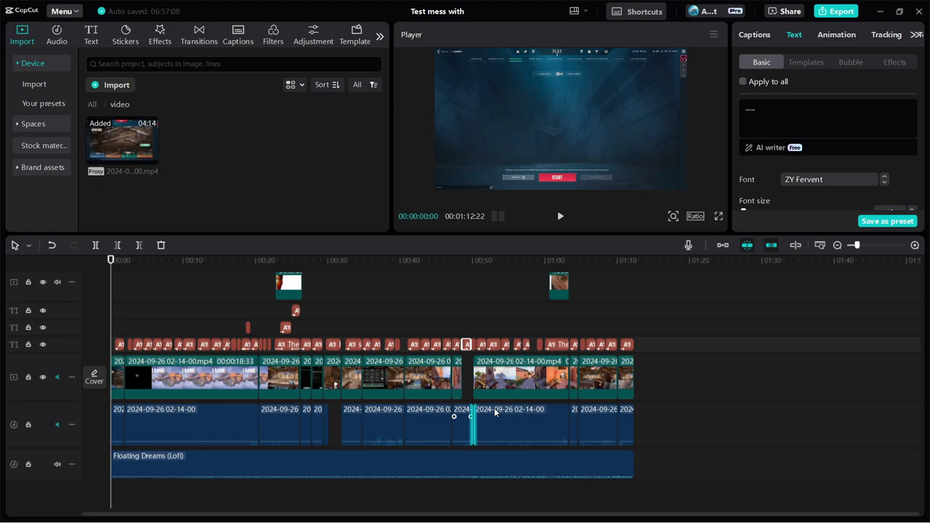
drag(669, 368, 98, 369)
right_click(178, 383)
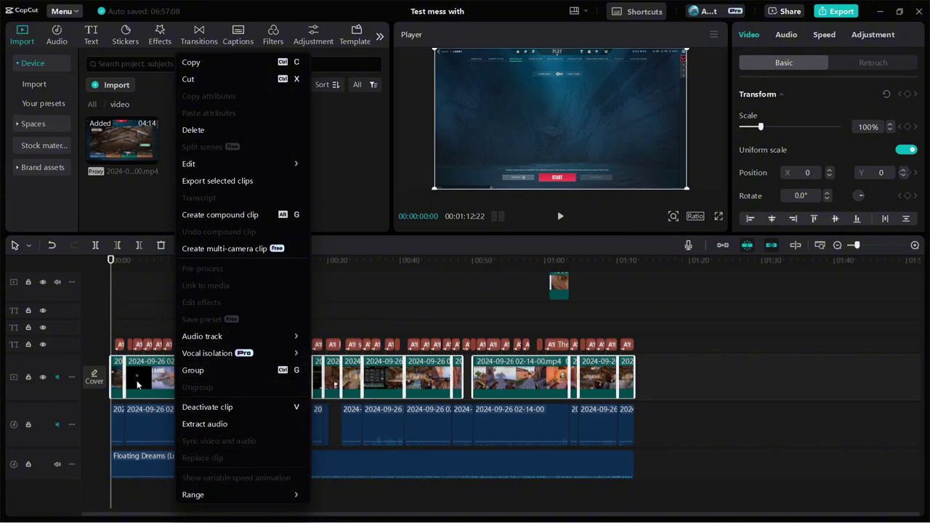
key(ctrl+z)
drag(698, 377, 109, 378)
right_click(203, 379)
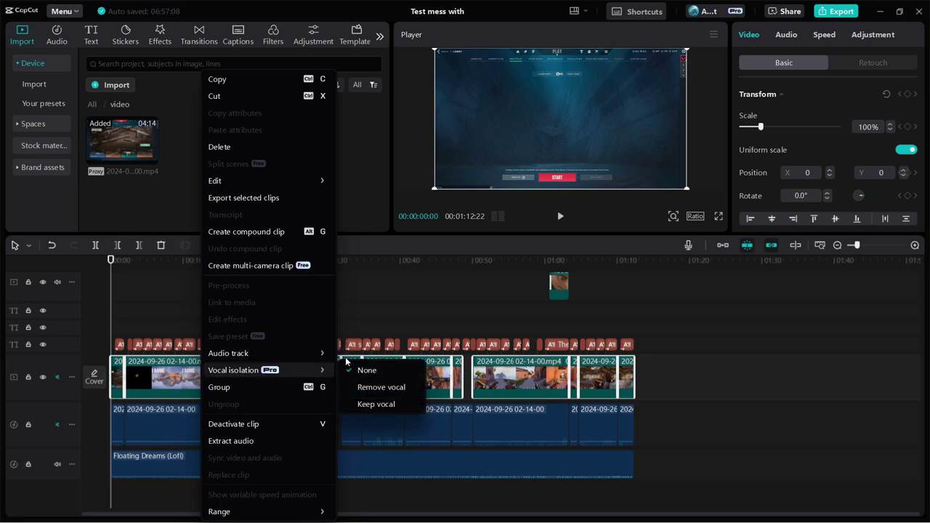
click(168, 405)
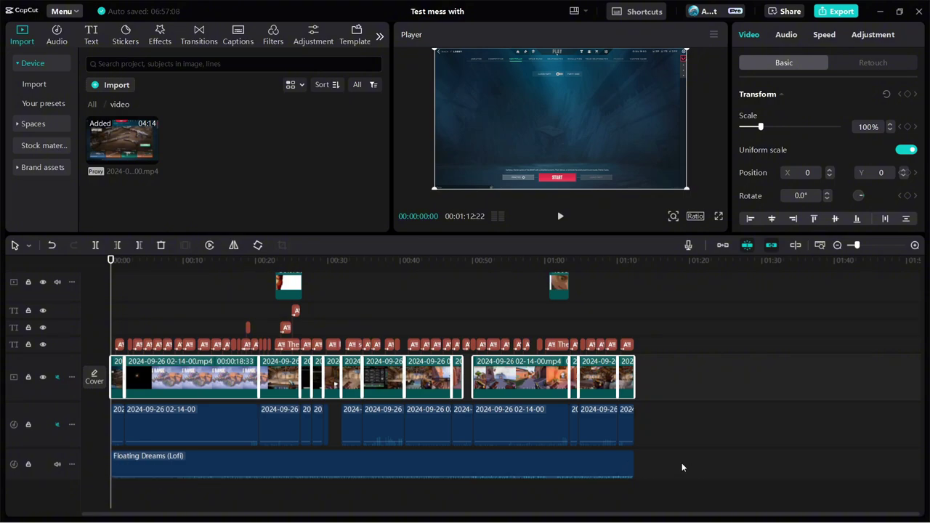
click(662, 384)
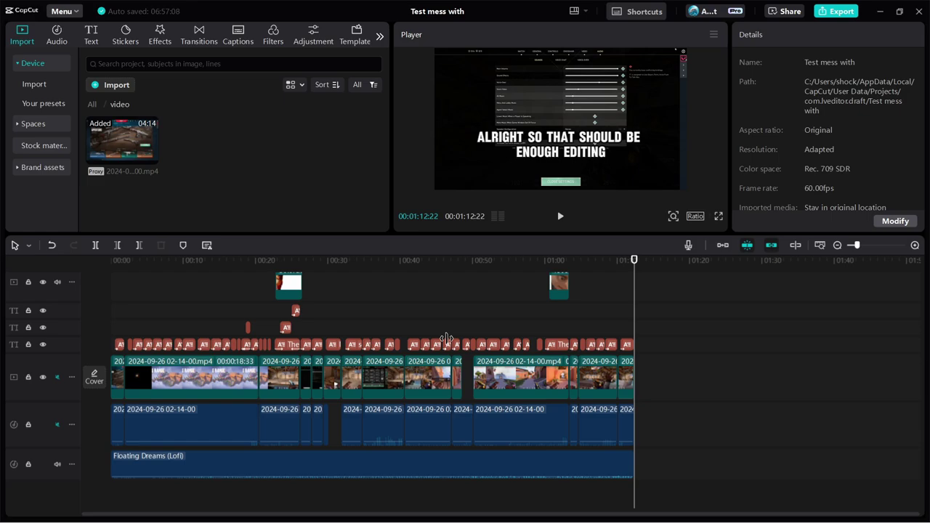
right_click(146, 374)
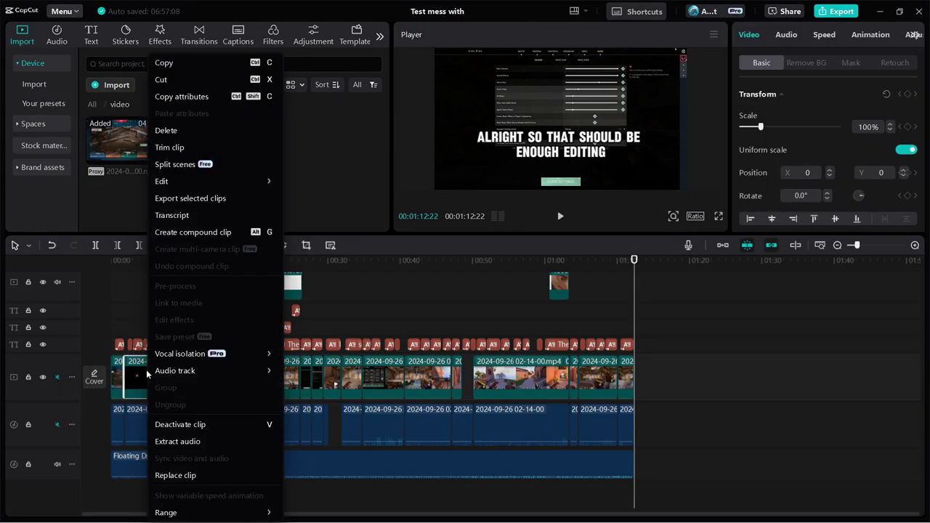
mouse_move(168, 372)
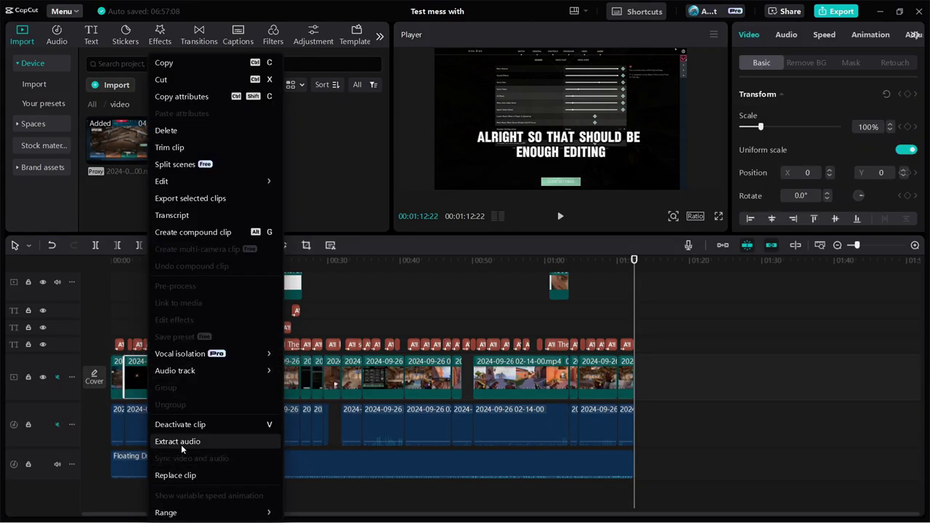
click(718, 440)
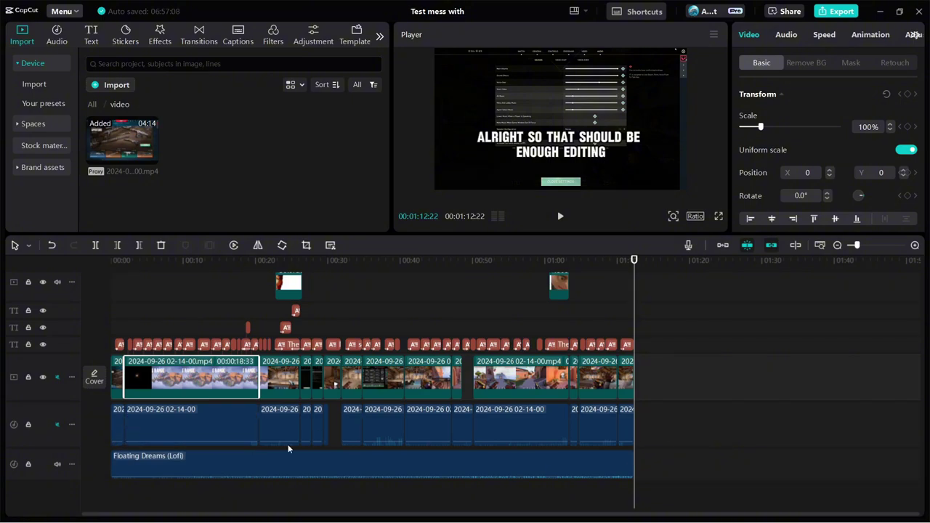
right_click(165, 379)
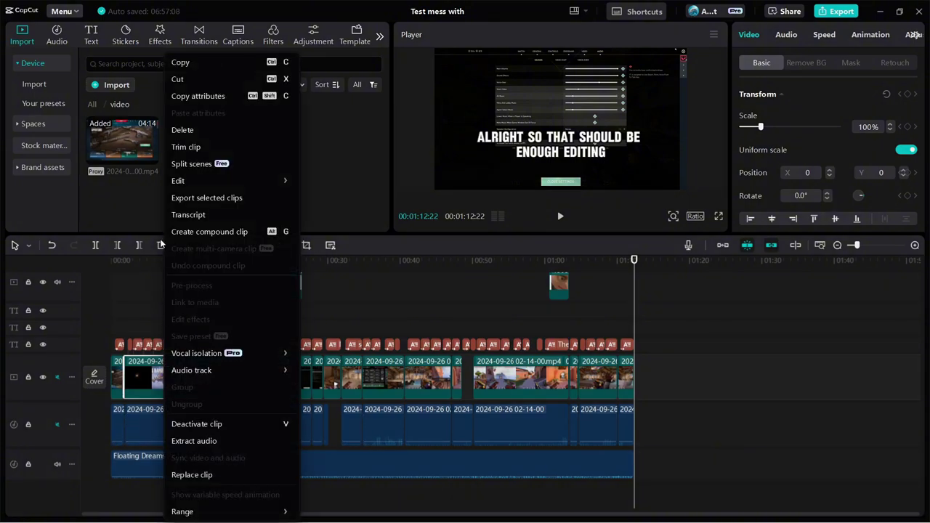
click(671, 373)
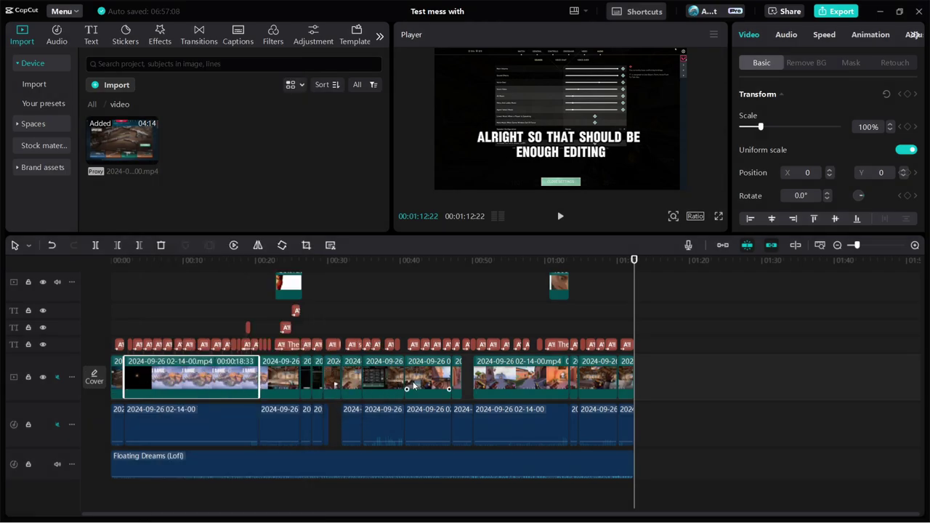